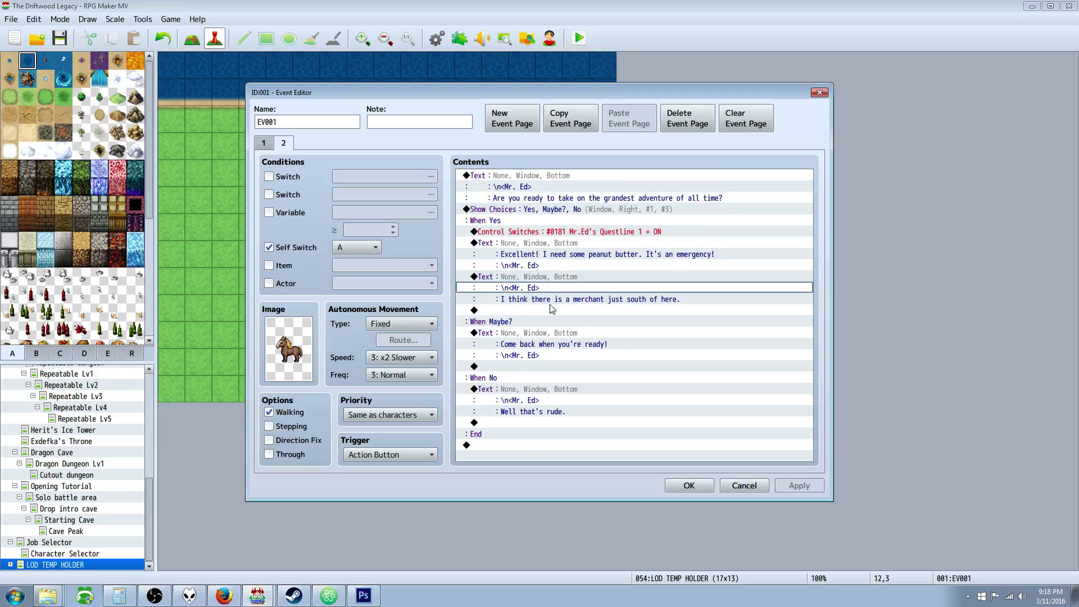
Step: Duplicate event page 2 as a third page and delete all of the new page's commands
left_click(573, 125)
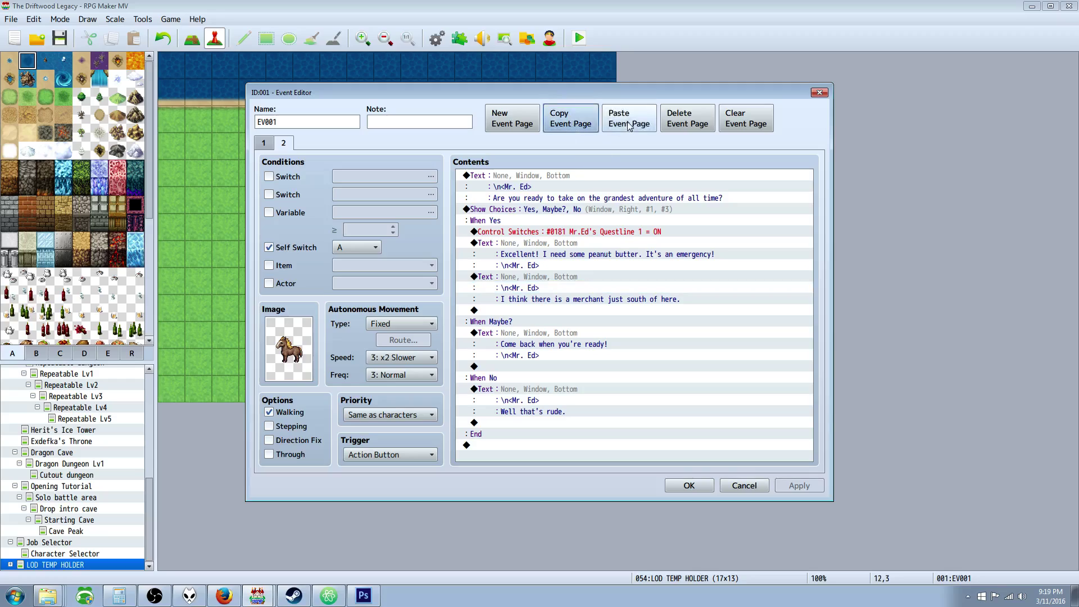
left_click(629, 119)
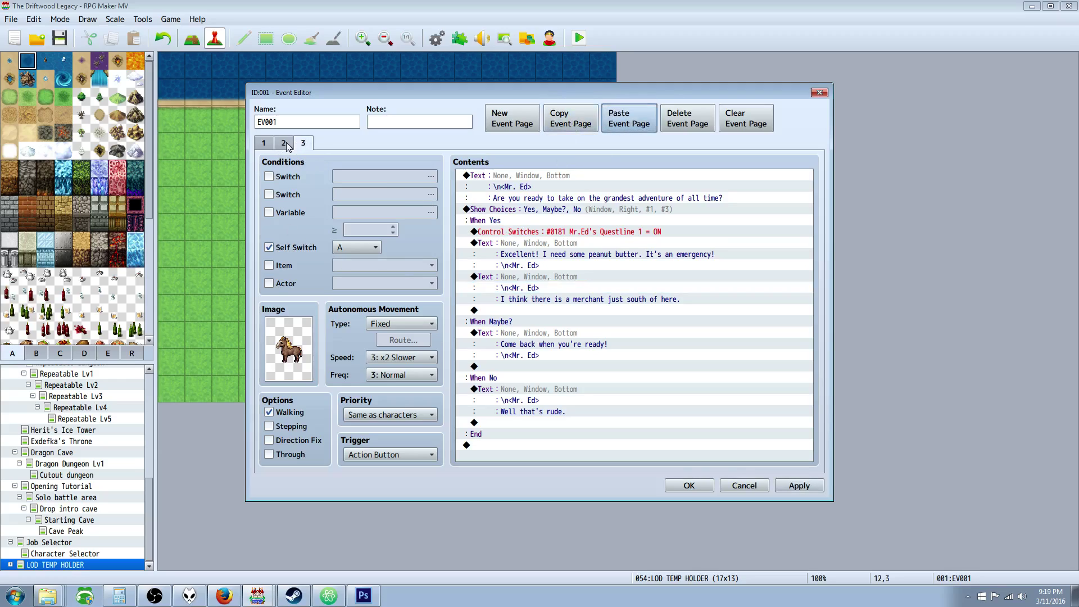
left_click(506, 177)
key("ctrl+a")
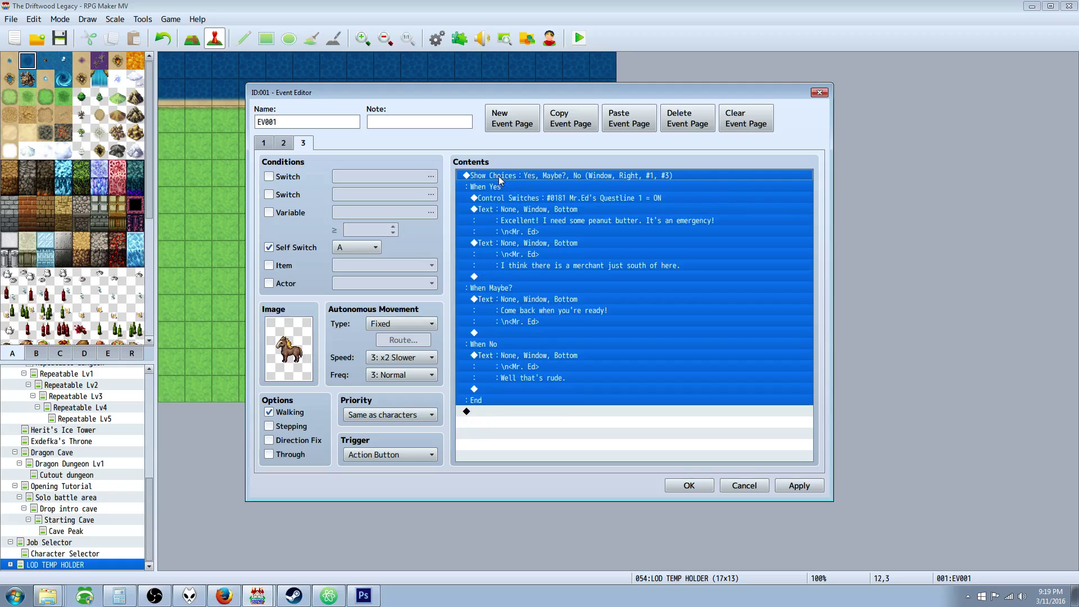
key("Delete")
Step: Replace page 3's Self Switch condition with the switch 0181 Mr.Ed's Questline 1
left_click(293, 249)
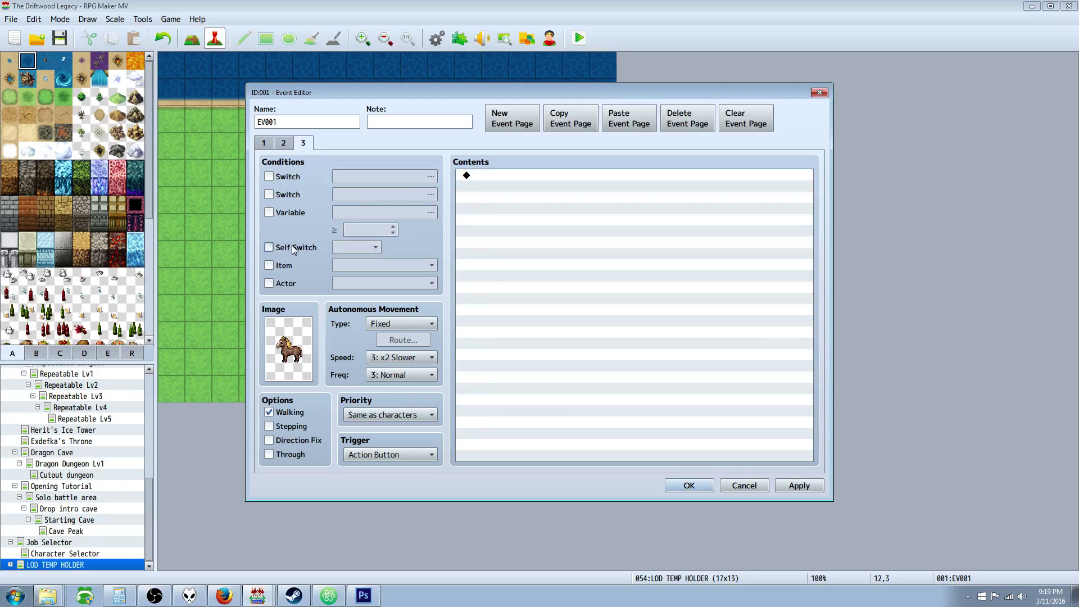
left_click(289, 177)
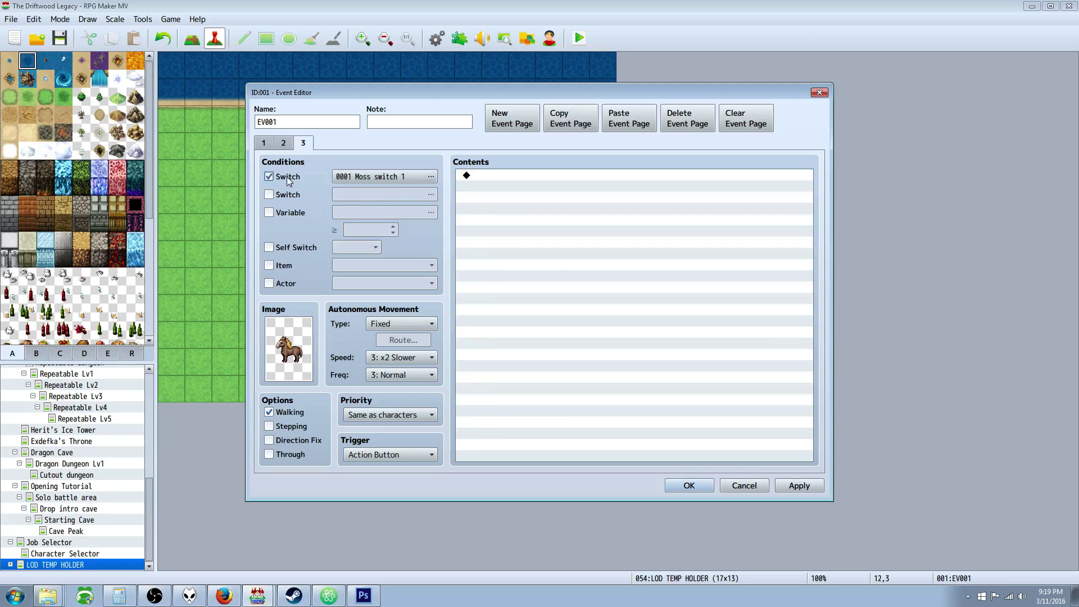
left_click(355, 177)
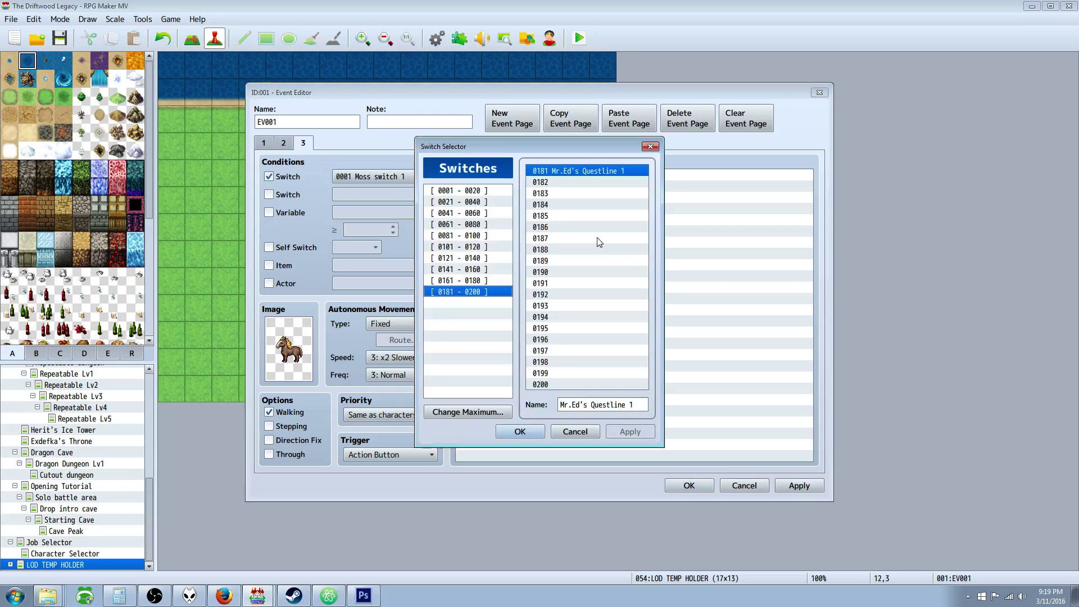
left_click(519, 432)
Step: Add a Show Text command to page 3 reading "Have you found the peanut butter yet?"
left_click(502, 177)
right_click(501, 180)
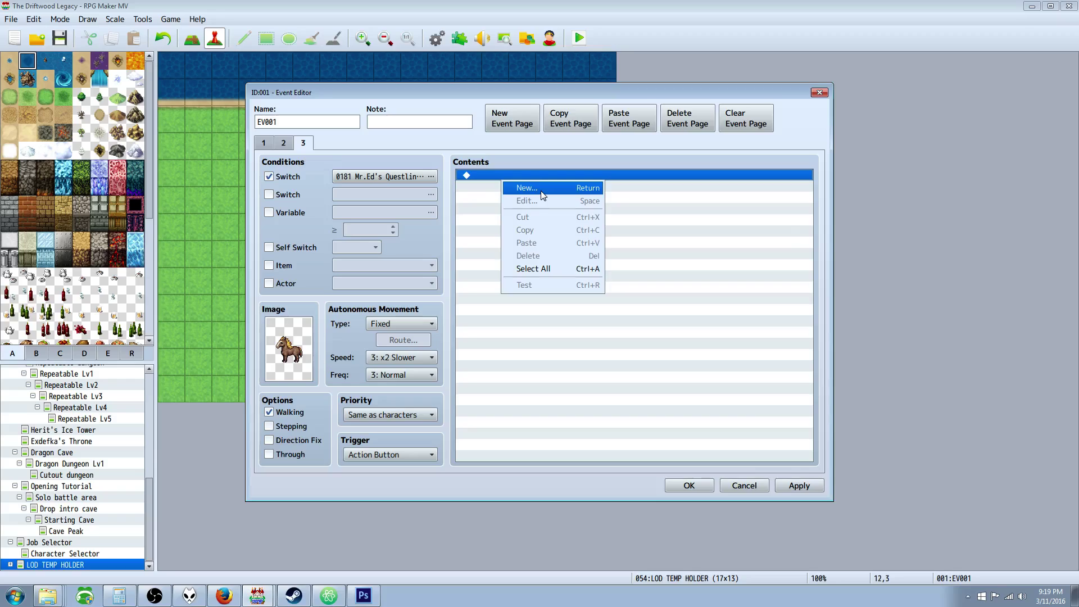
left_click(531, 187)
left_click(536, 179)
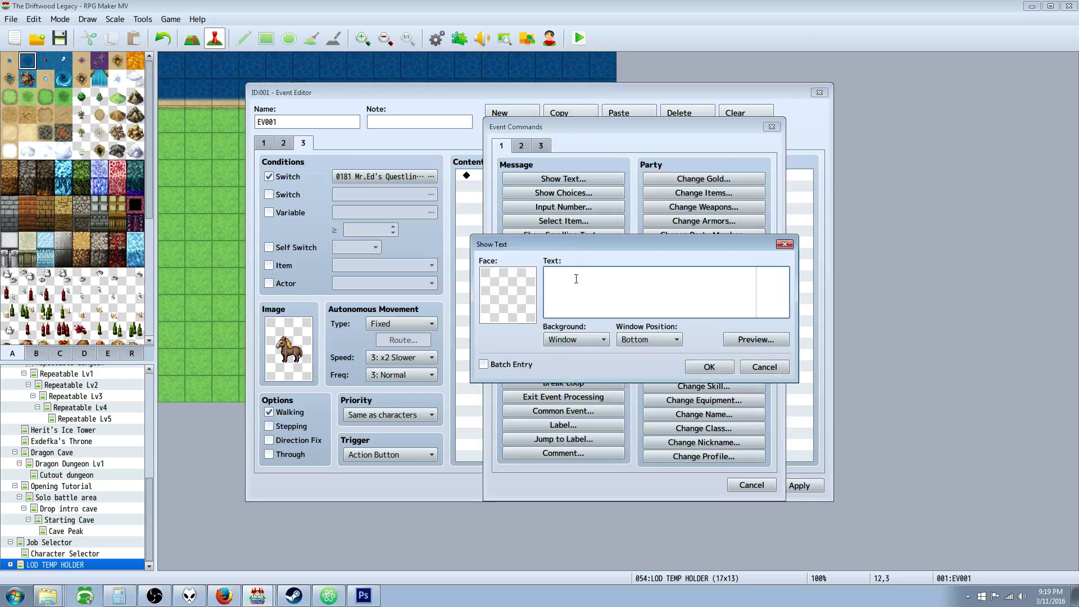
type("Have you dfou")
key("BackSpace")
type("found the peanu")
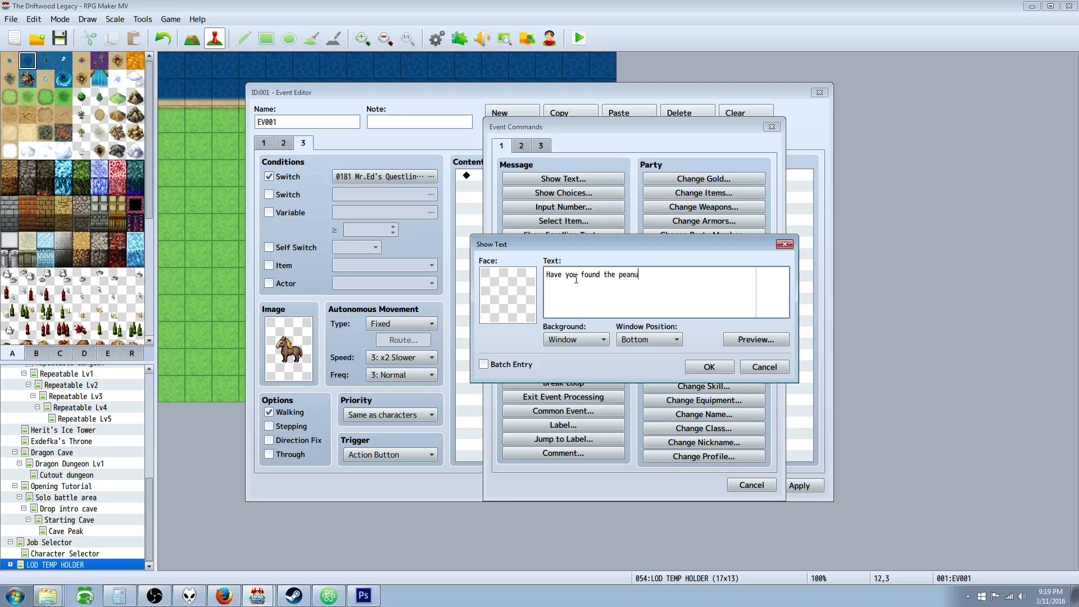
type("t butter yet?")
left_click(706, 371)
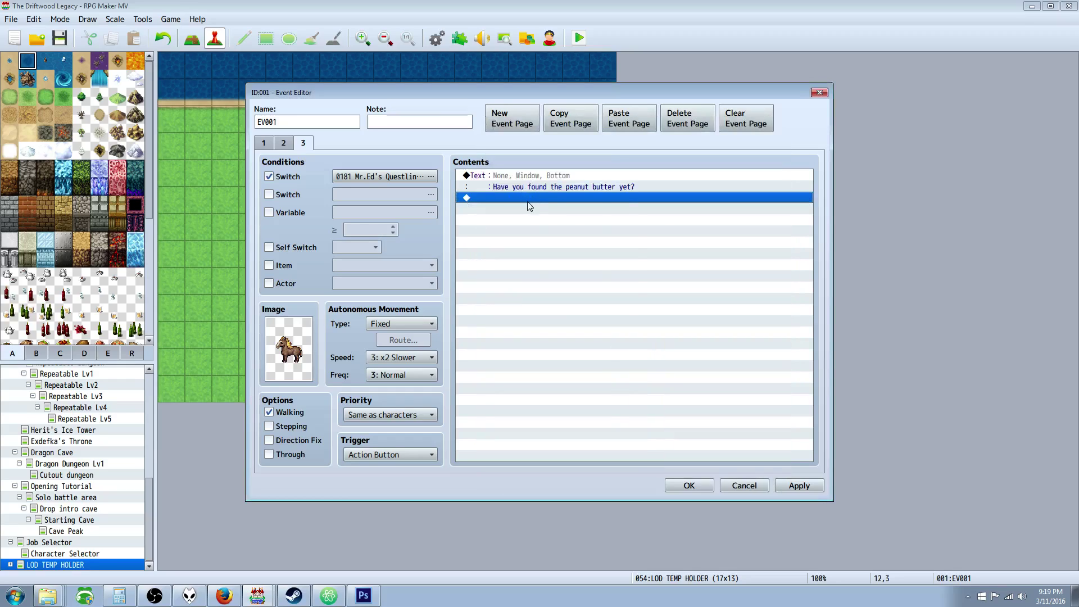
Step: Add a Show Choices command with Yes and No below the peanut butter message, and save the event
right_click(528, 206)
left_click(548, 212)
left_click(563, 193)
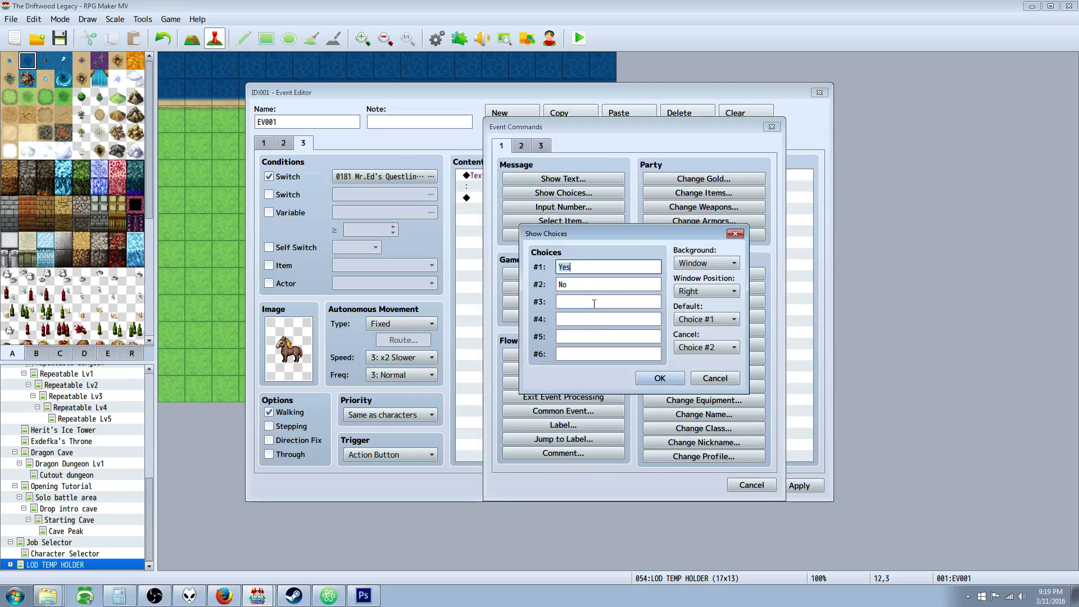
left_click(655, 378)
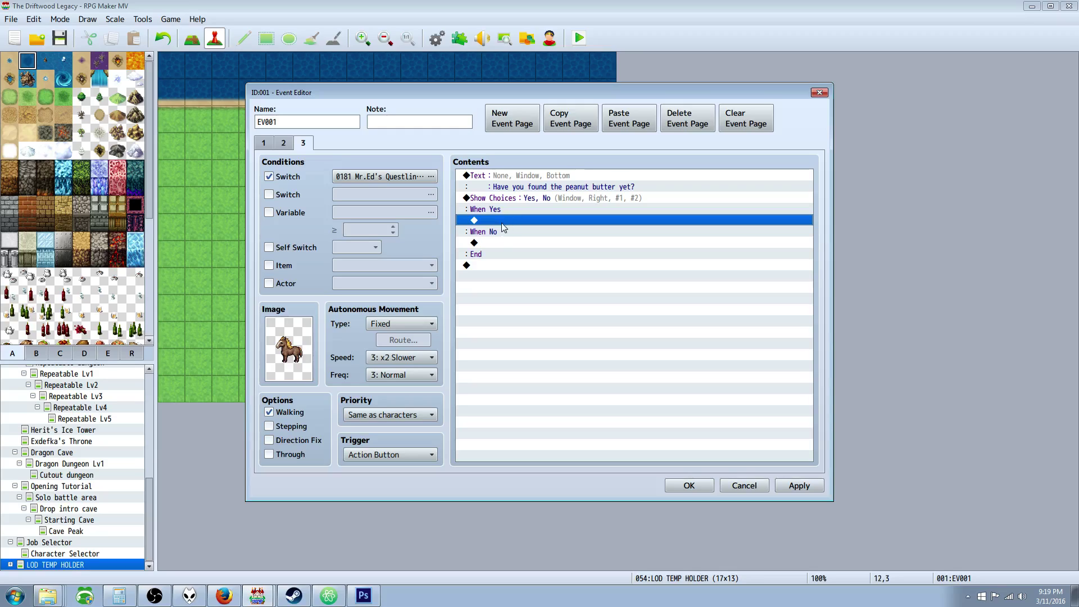
left_click(666, 486)
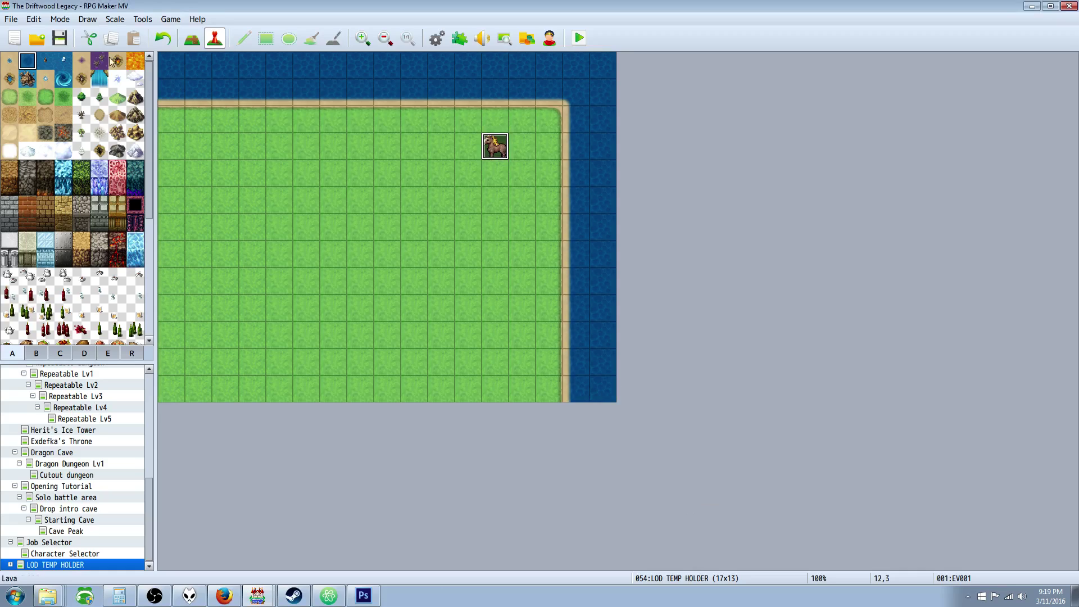
Step: In the database's item list, name empty item 0230 "Peanut Butter"
left_click(459, 39)
left_click(624, 453)
left_click(437, 38)
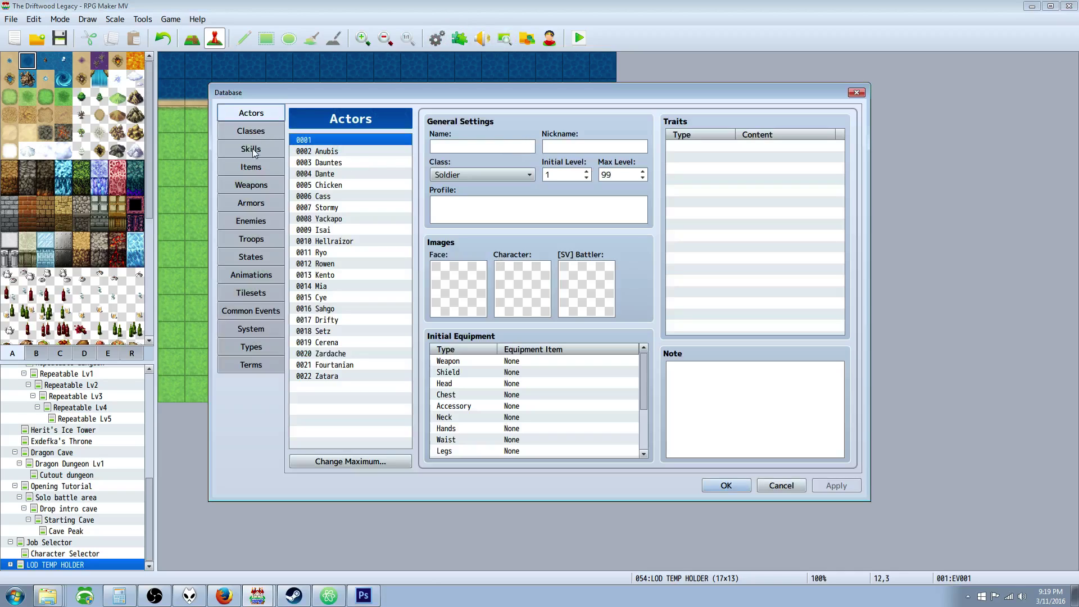
left_click(251, 167)
left_click_drag(407, 148, 384, 442)
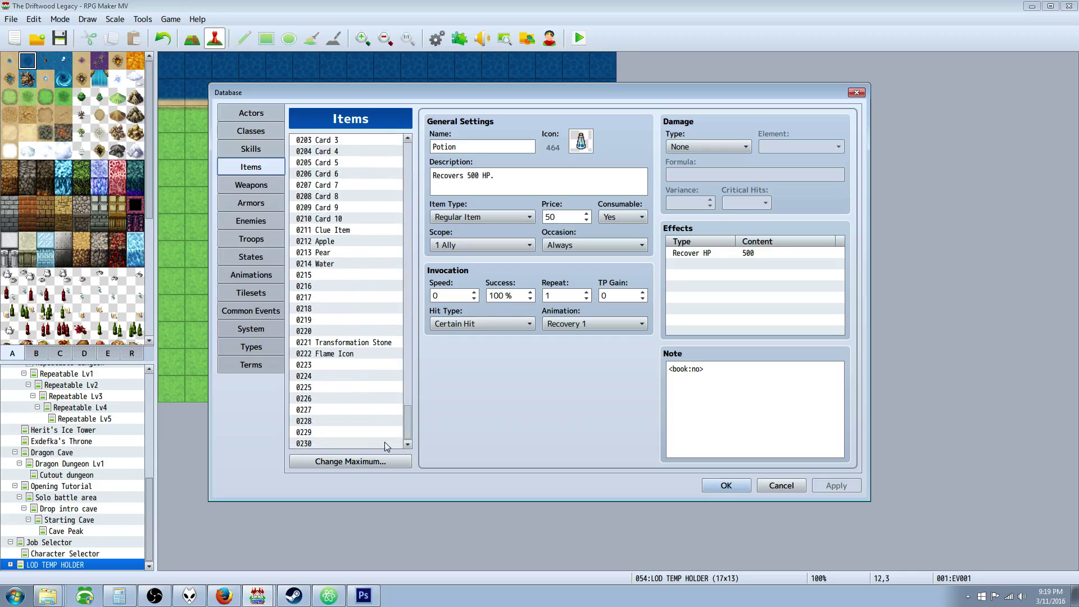
left_click(346, 443)
left_click(449, 144)
type("P")
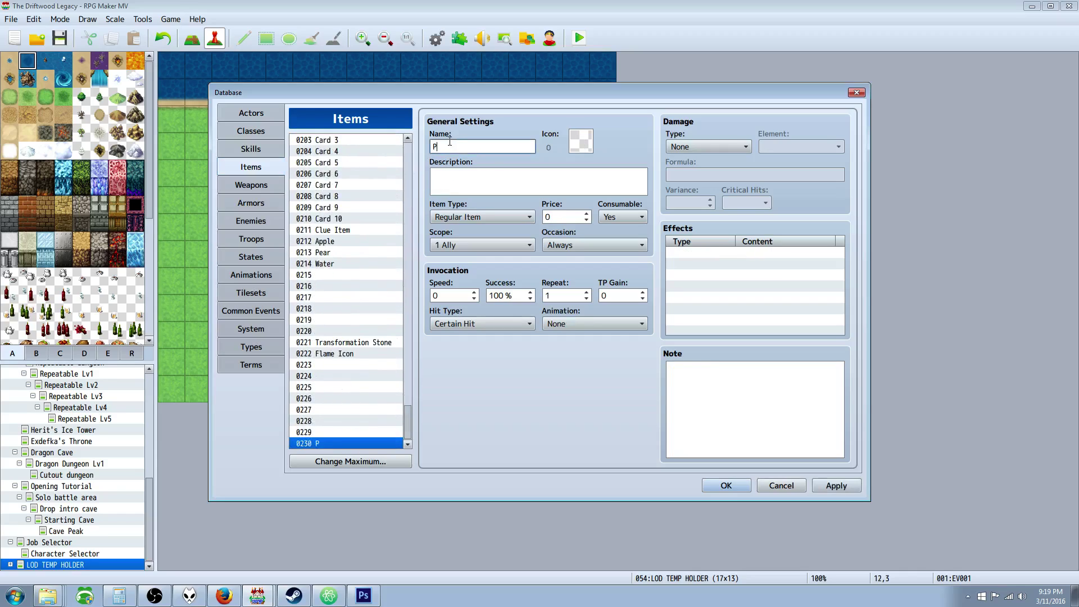
type("eanut Butter")
Step: Assign icon 305 to the Peanut Butter item
double_click(580, 140)
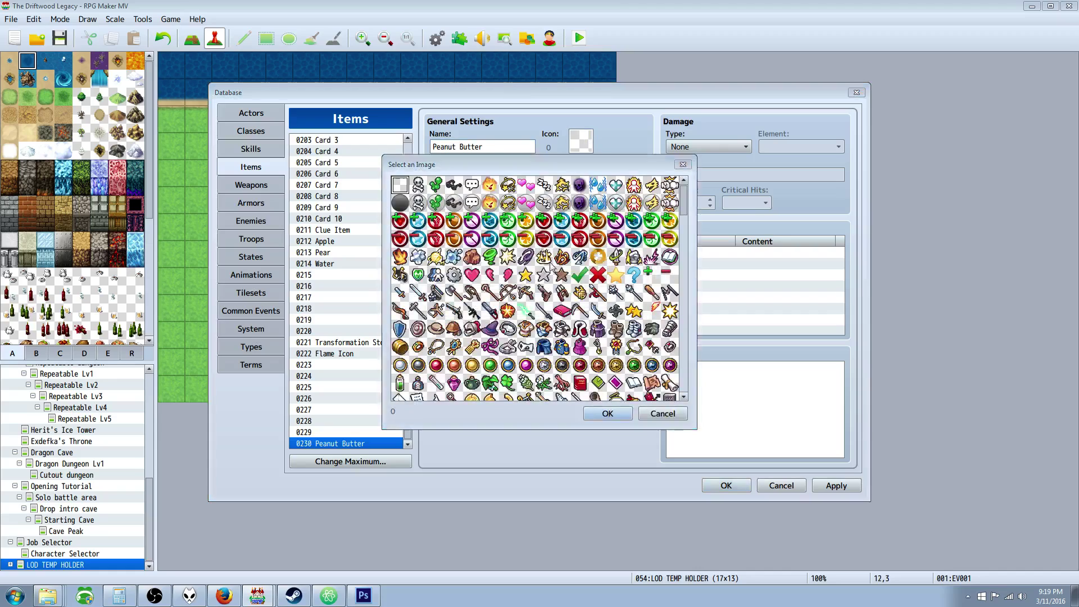
scroll(551, 266, "down", 6)
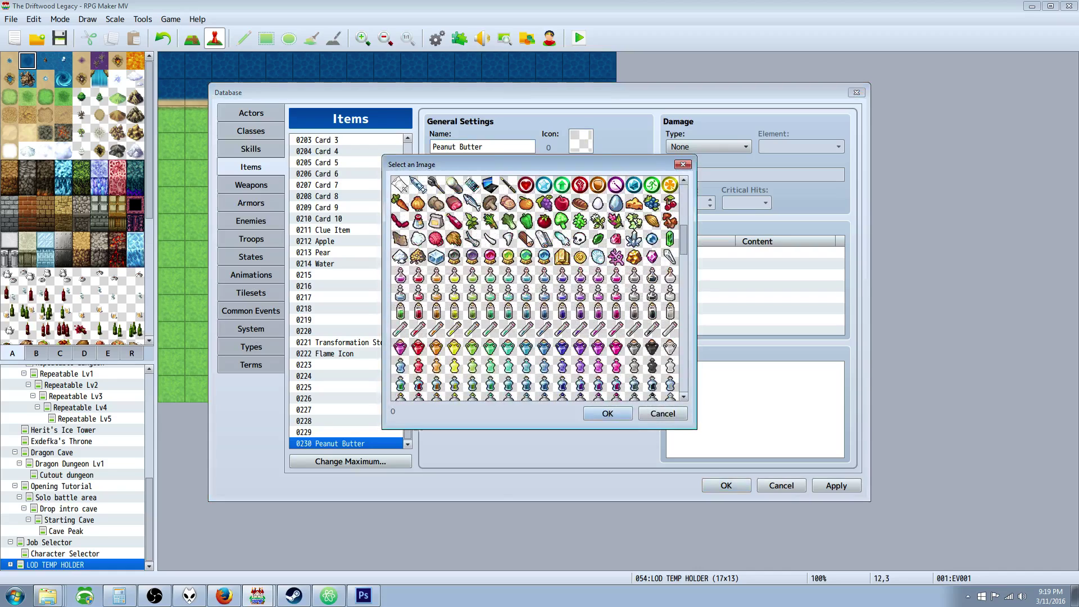
double_click(419, 257)
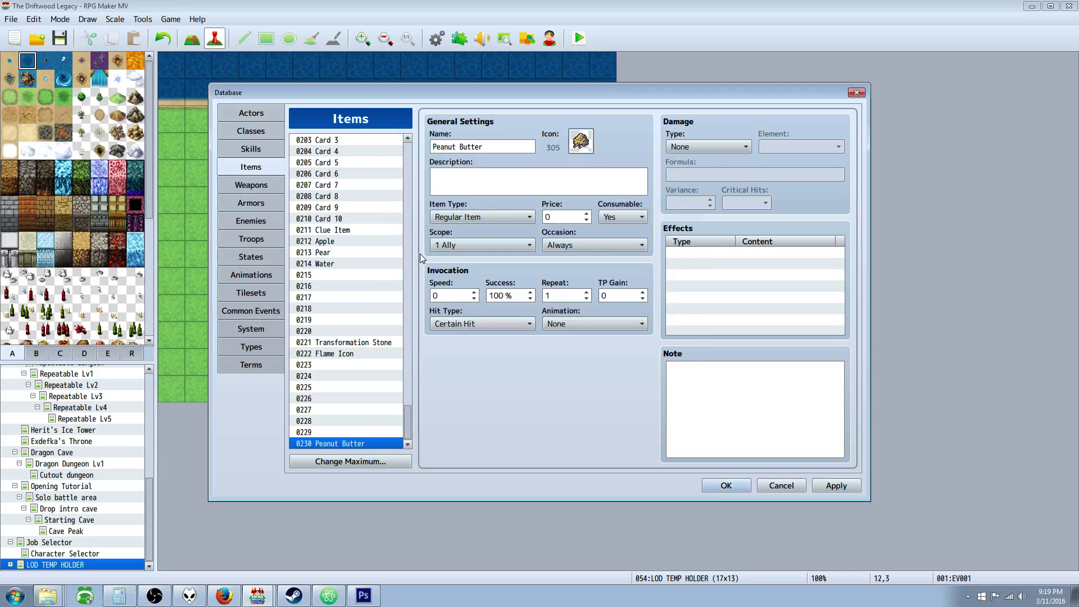
Step: Describe the Peanut Butter item as "Quest Item for Mr. Ed." and set Consumable to No
left_click(481, 194)
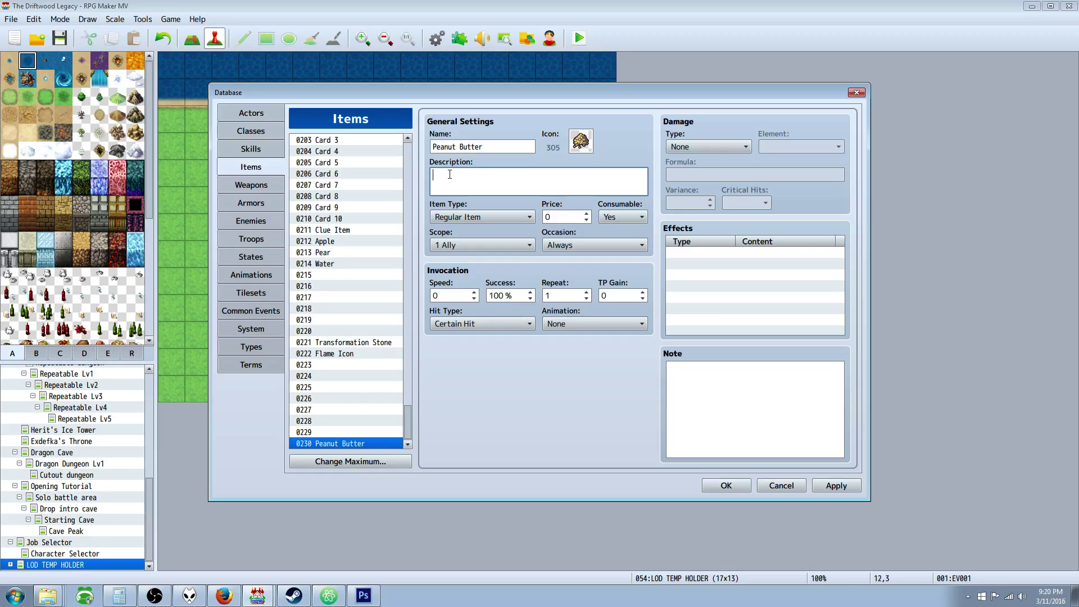
type("Quest Item for Mr. Ed.")
left_click(622, 217)
left_click(632, 244)
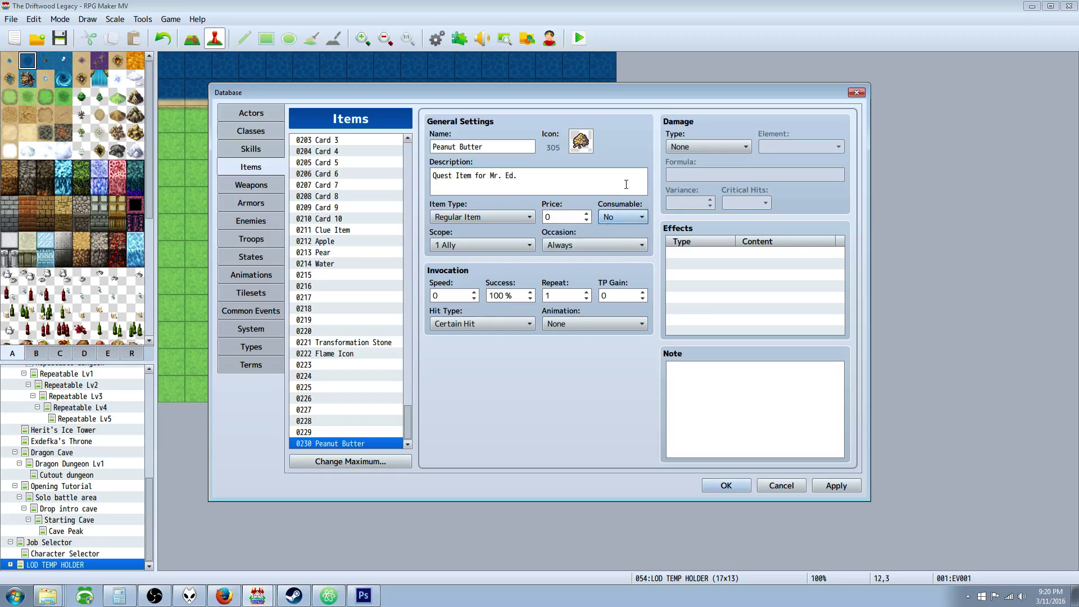
Step: Set the Peanut Butter item's Occasion to Never and Scope to None, and save the database
left_click(591, 242)
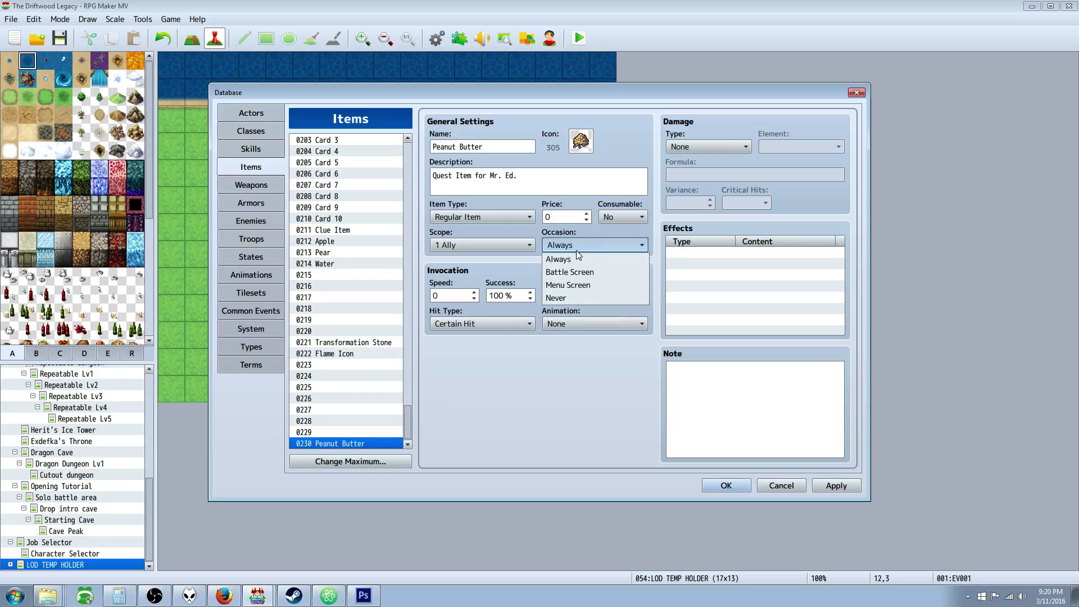
left_click(573, 298)
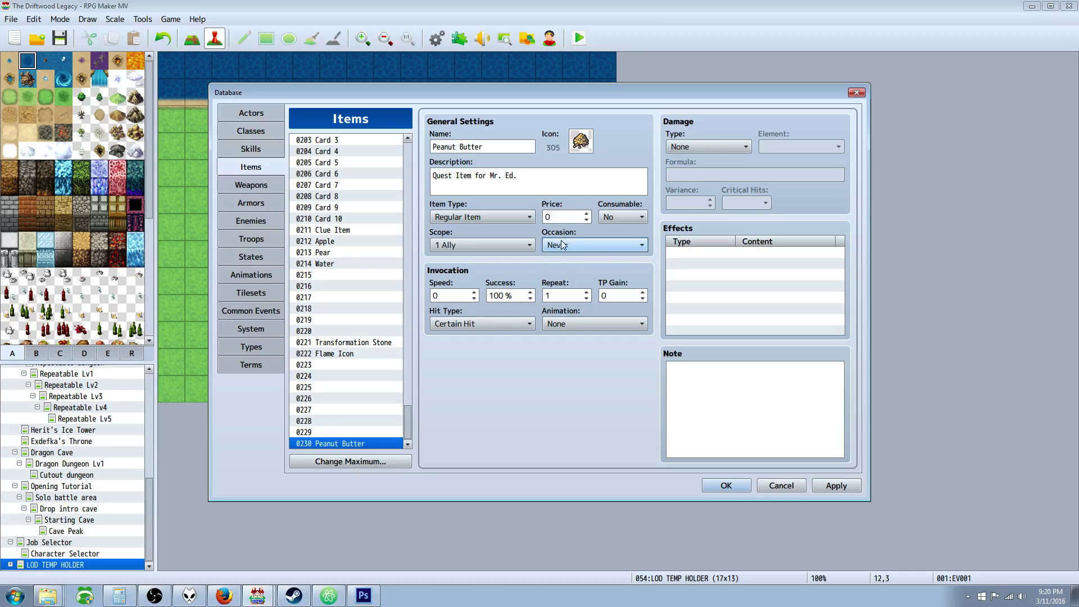
left_click(463, 245)
left_click(471, 258)
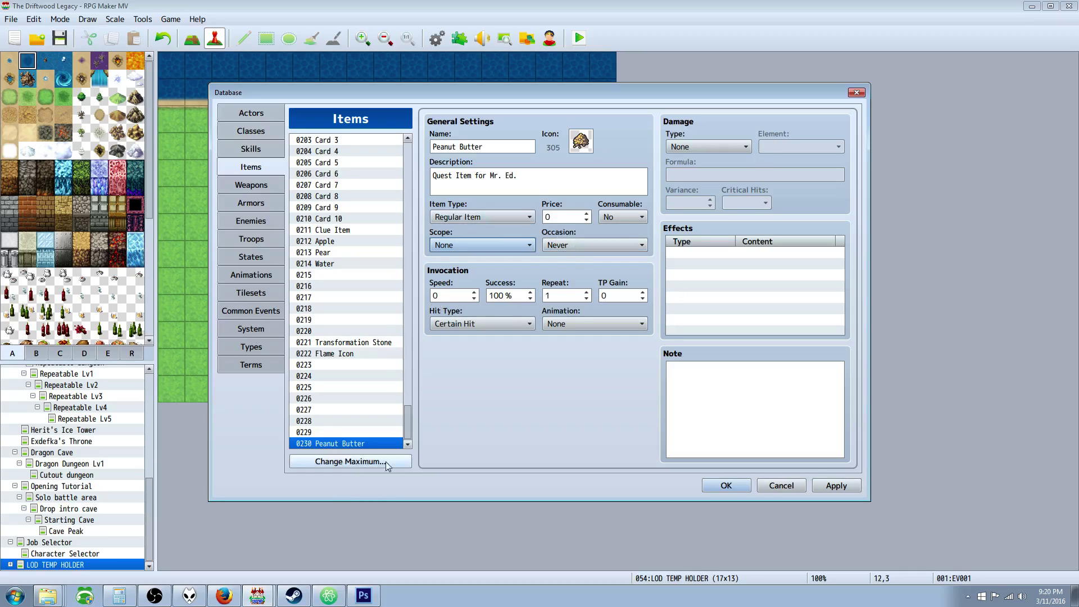
left_click(719, 487)
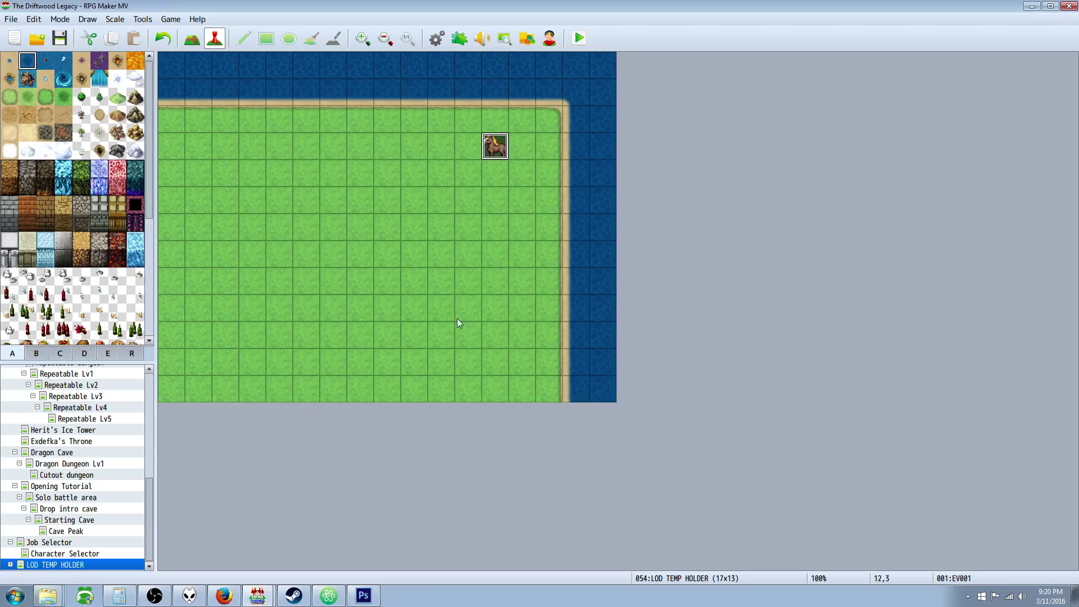
Step: Open the horse event on the map for editing at its third page
right_click(496, 149)
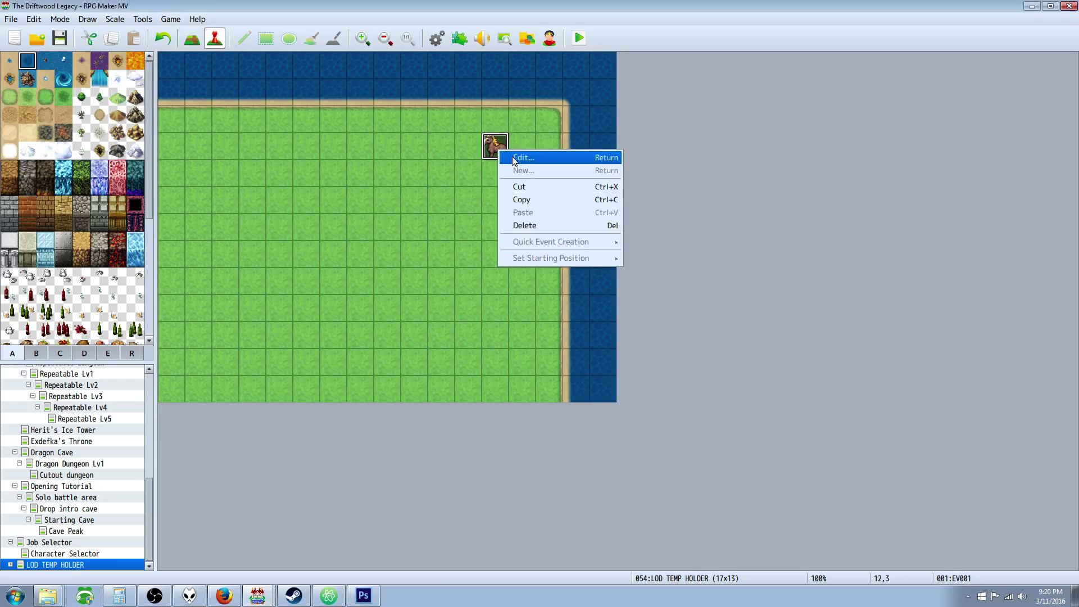
left_click(516, 157)
left_click(283, 142)
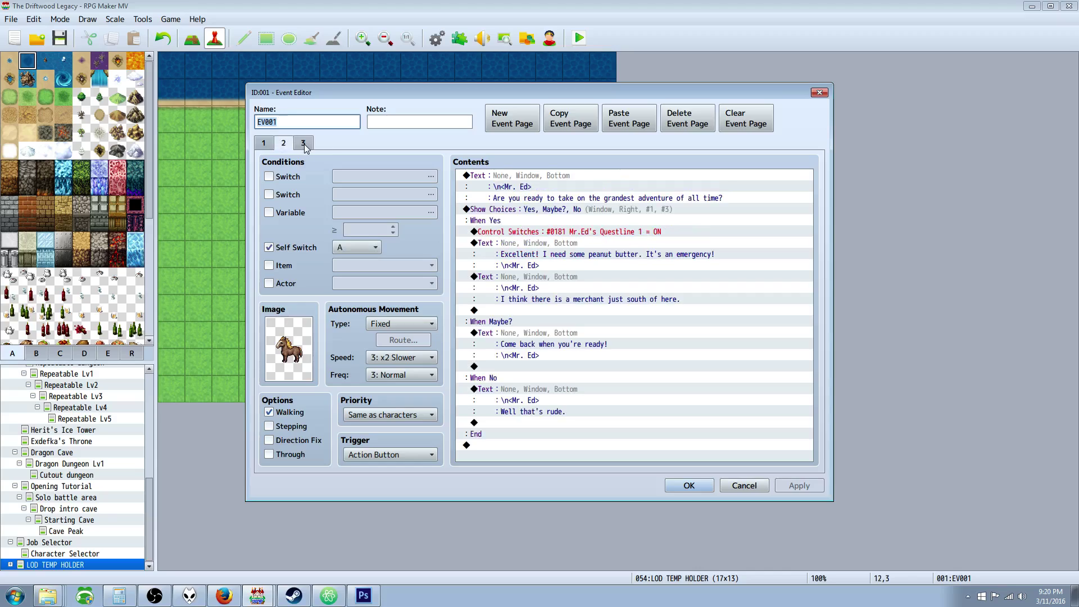
left_click(303, 143)
Step: Under the Yes choice, add a Conditional Branch checking for the item Peanut Butter, with an Else branch
left_click(522, 220)
right_click(510, 220)
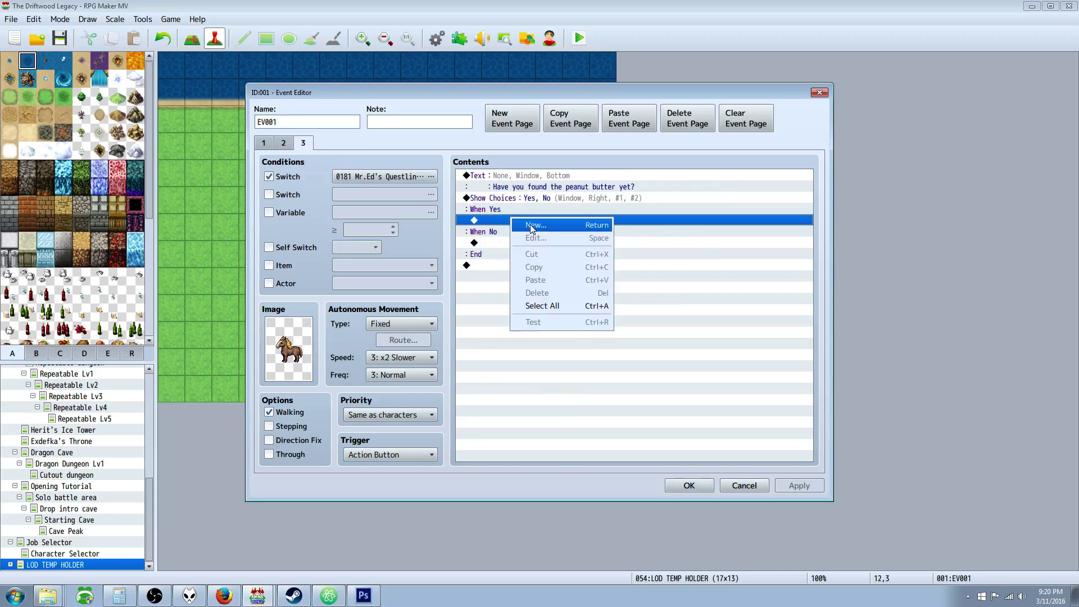
left_click(528, 225)
left_click(571, 355)
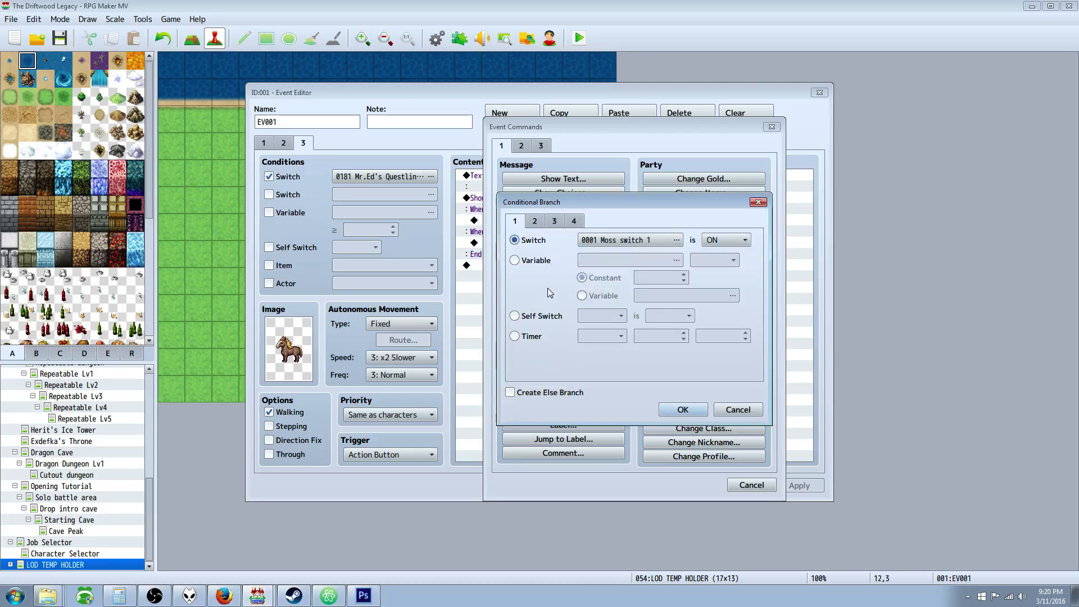
left_click(537, 224)
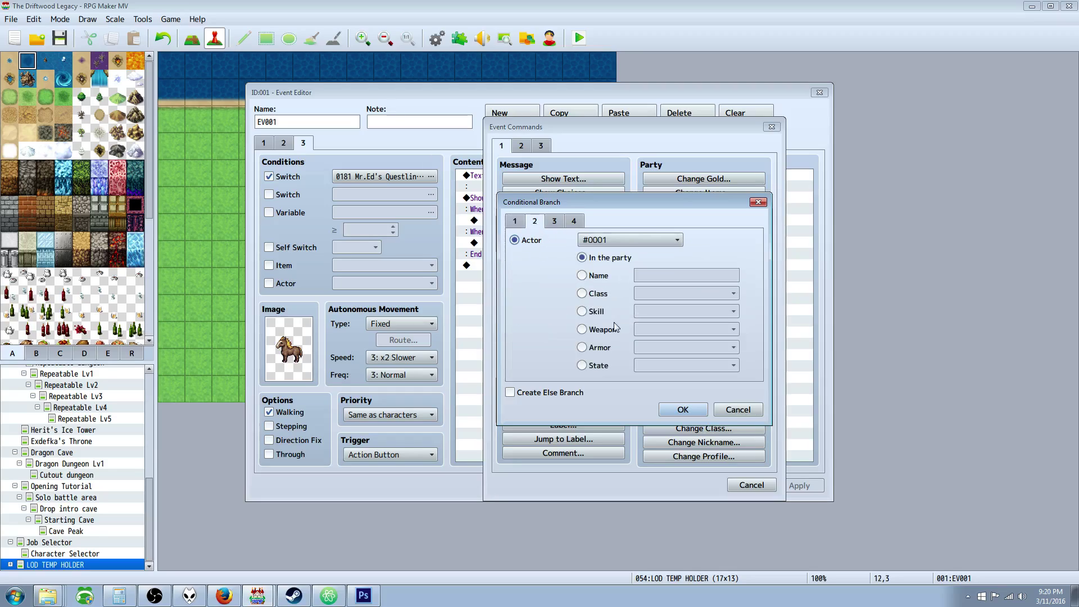
left_click(555, 223)
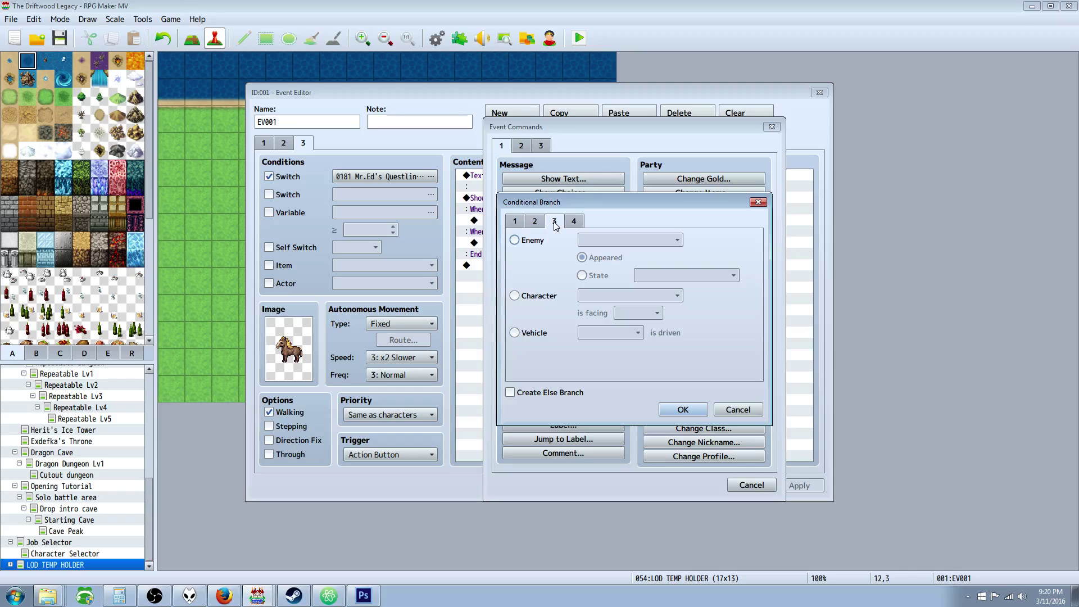
left_click(579, 221)
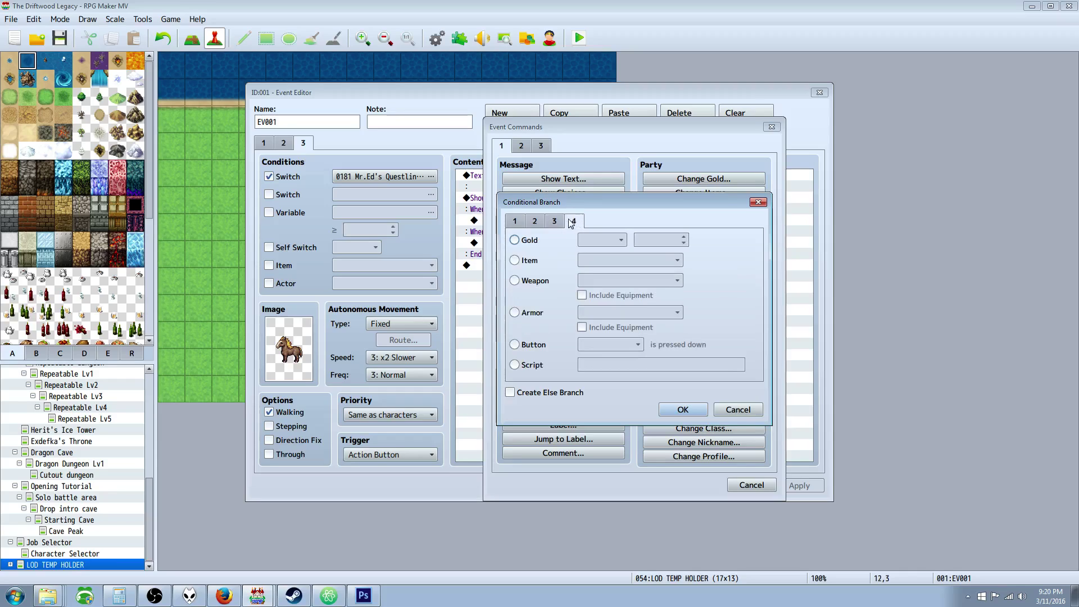
left_click(533, 262)
left_click(612, 261)
left_click_drag(705, 295, 703, 557)
left_click(613, 585)
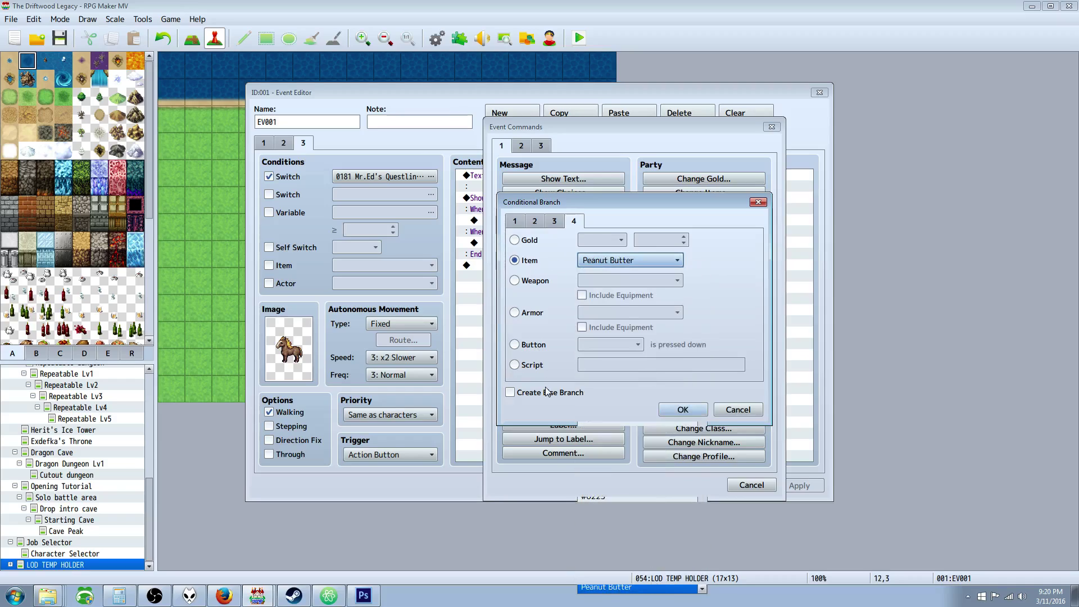
left_click(510, 393)
left_click(673, 408)
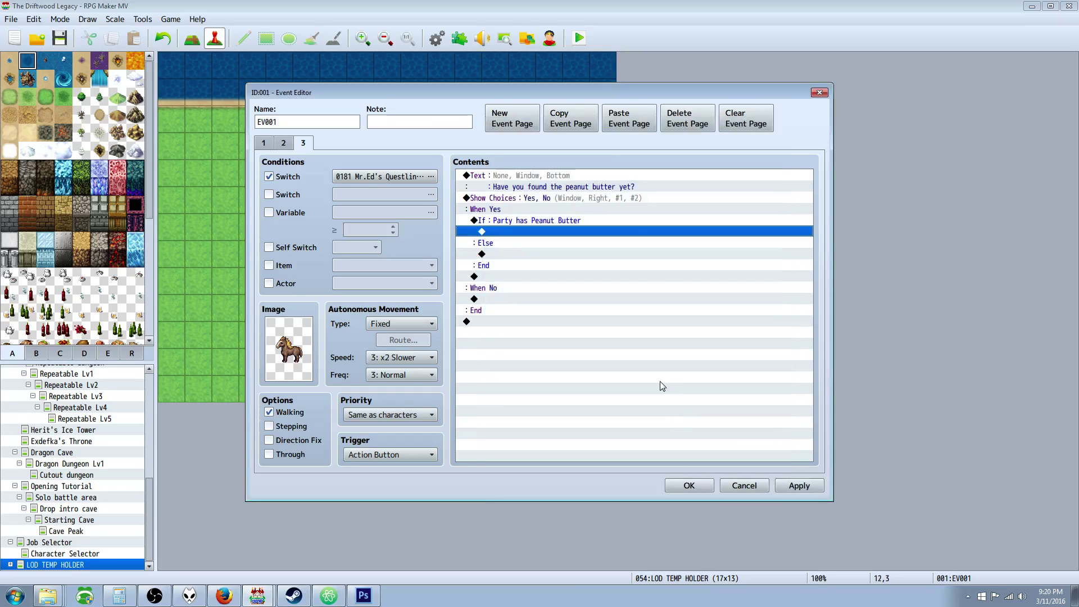
Step: Inside the Peanut Butter condition, add a Change Items command that increases Peanut Butter by a constant 1
right_click(507, 236)
left_click(527, 238)
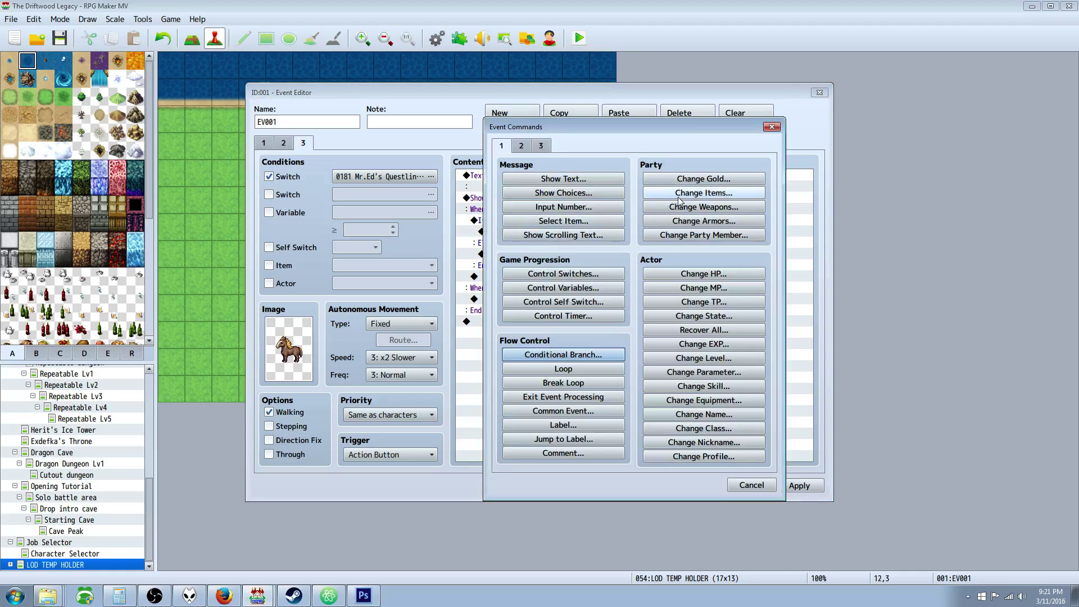
left_click(678, 197)
left_click(645, 264)
left_click_drag(670, 289, 668, 585)
left_click(635, 591)
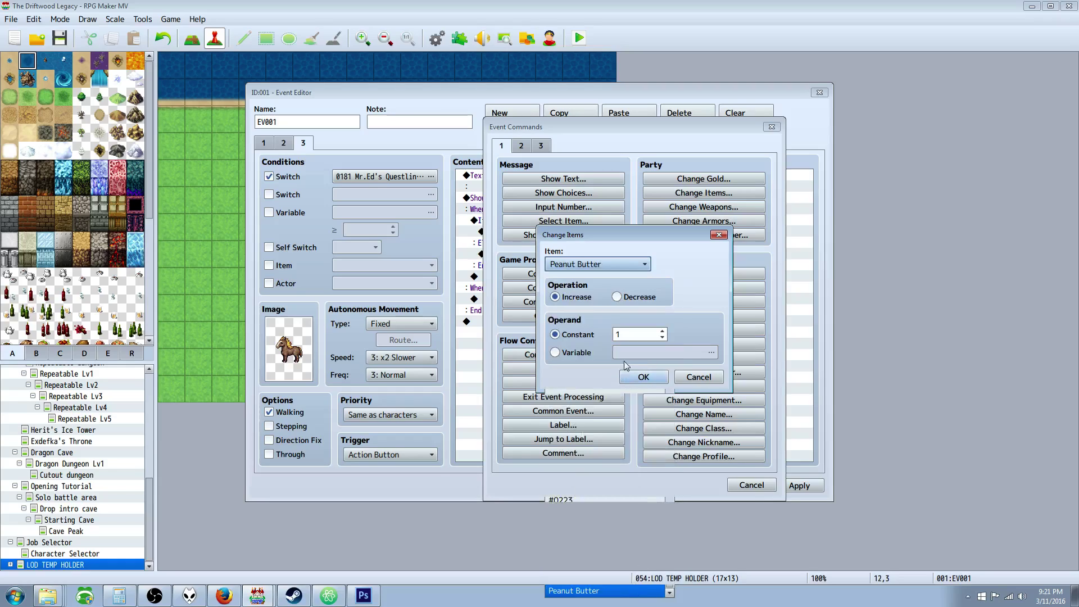
left_click(641, 377)
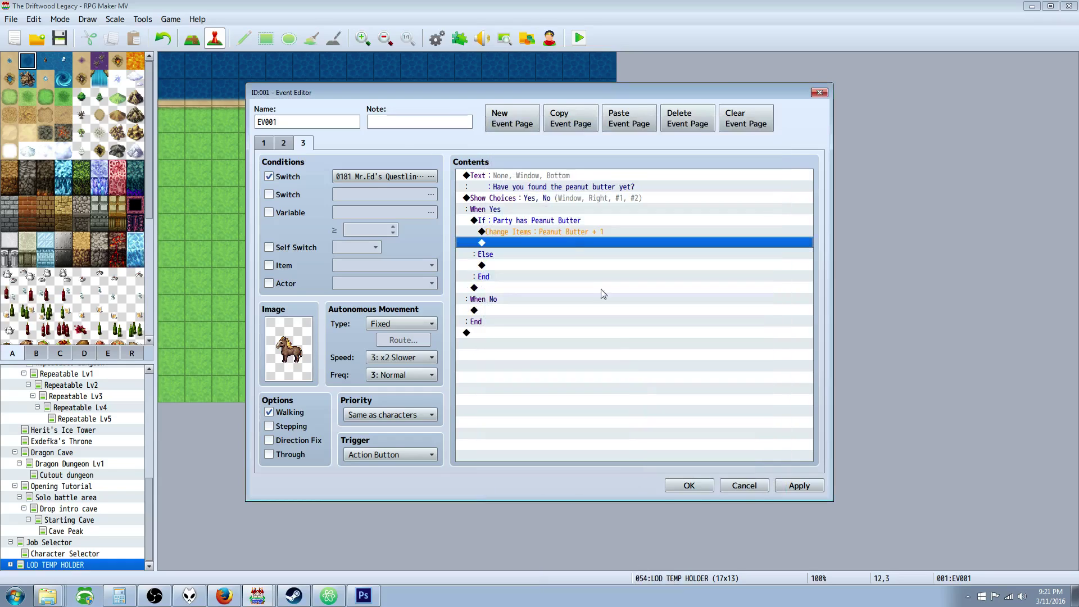
Step: Below the item change, add a Show Text message reading "\n<Mr. Ed>", "Wow thank! You're the best." and "*NOMNOMNOMNOMNOM*"
right_click(561, 243)
left_click(579, 251)
left_click(563, 179)
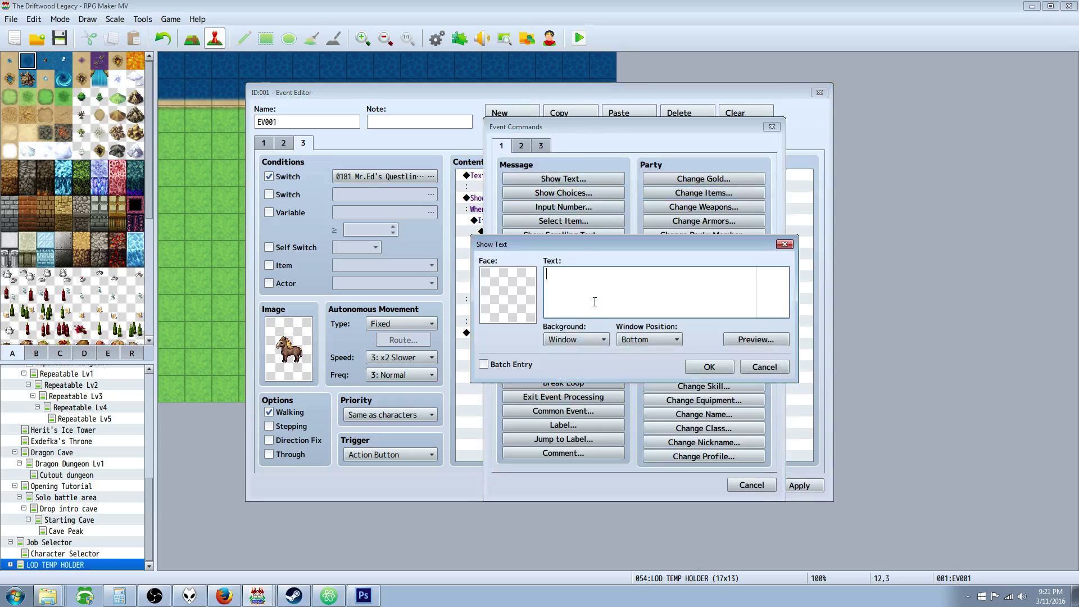
type("\\n")
type("<Mr. Ed> Wow t")
type("hank! Your")
key("BackSpace")
type("'re the best.")
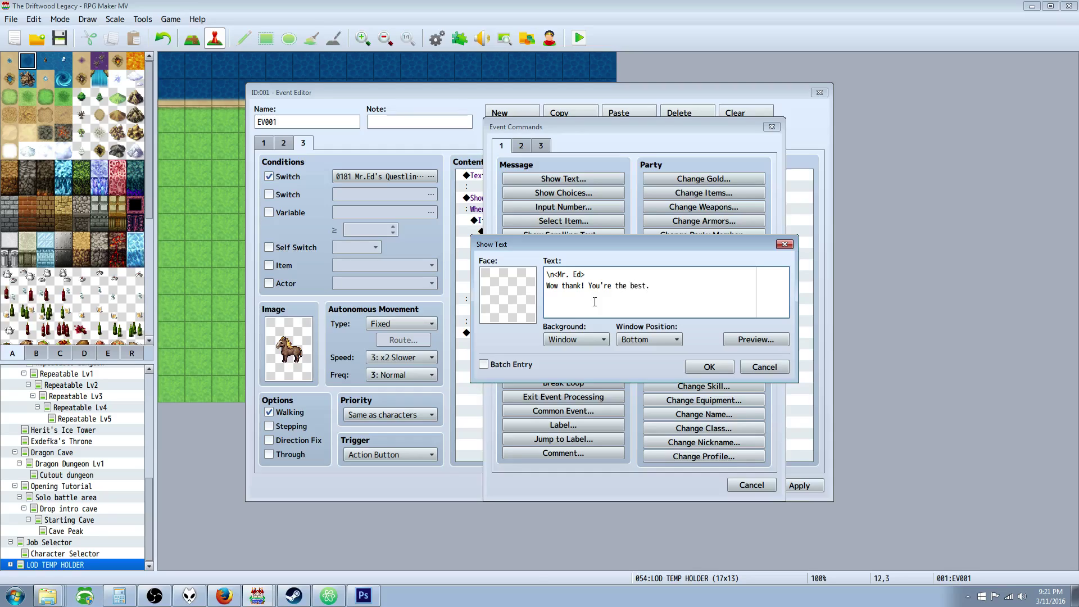
type(" *NOMNOMNOMN")
type("OMNOMNOMNOMNOM*")
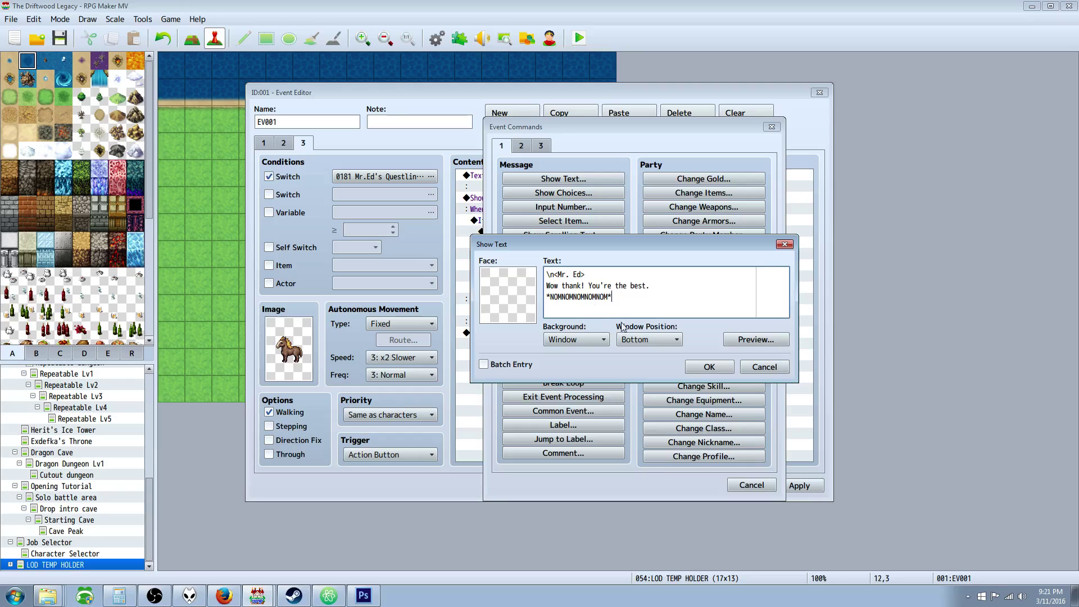
left_click(709, 367)
Step: After the thank-you message, add a Change Gold command that increases gold by 1000000
right_click(545, 292)
left_click(570, 301)
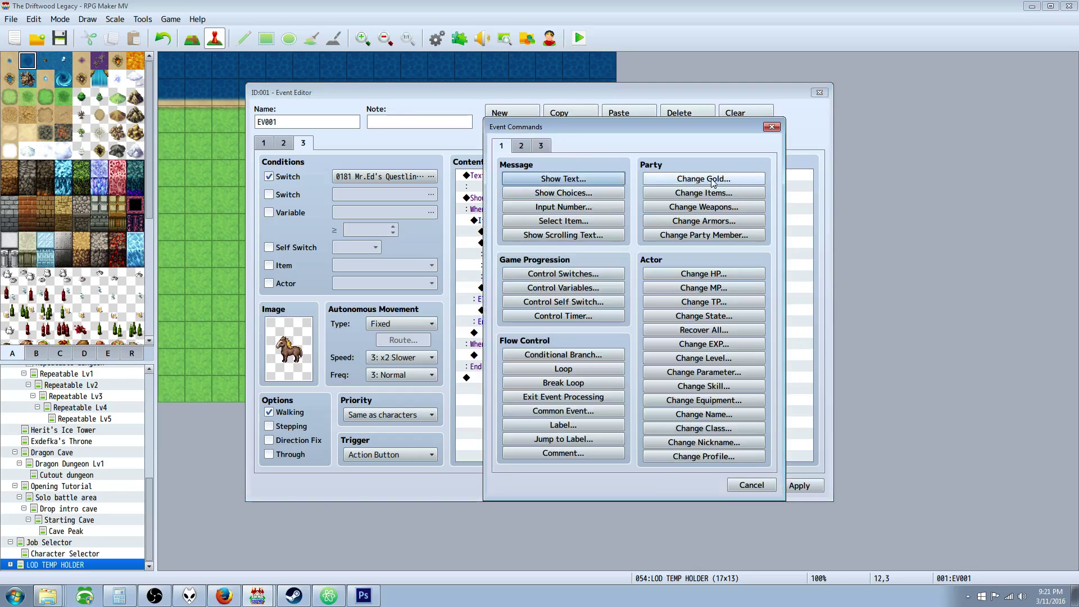
left_click(703, 179)
left_click(631, 319)
type("1000000")
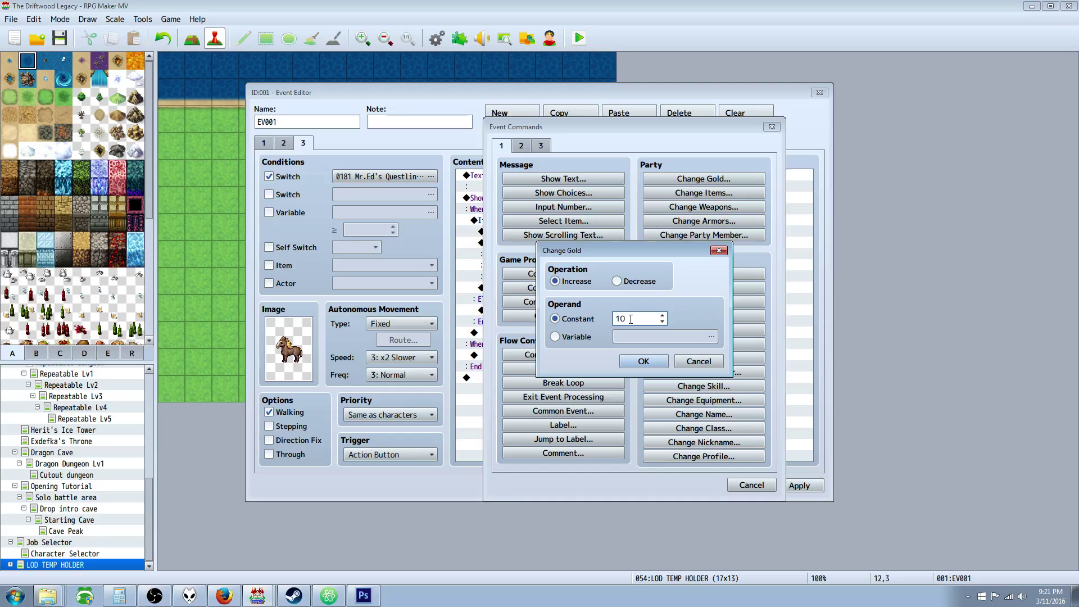
left_click(643, 361)
Step: Review the item, message and gold commands inside the Peanut Butter condition and its Else branch
left_click(522, 276)
left_click(522, 232)
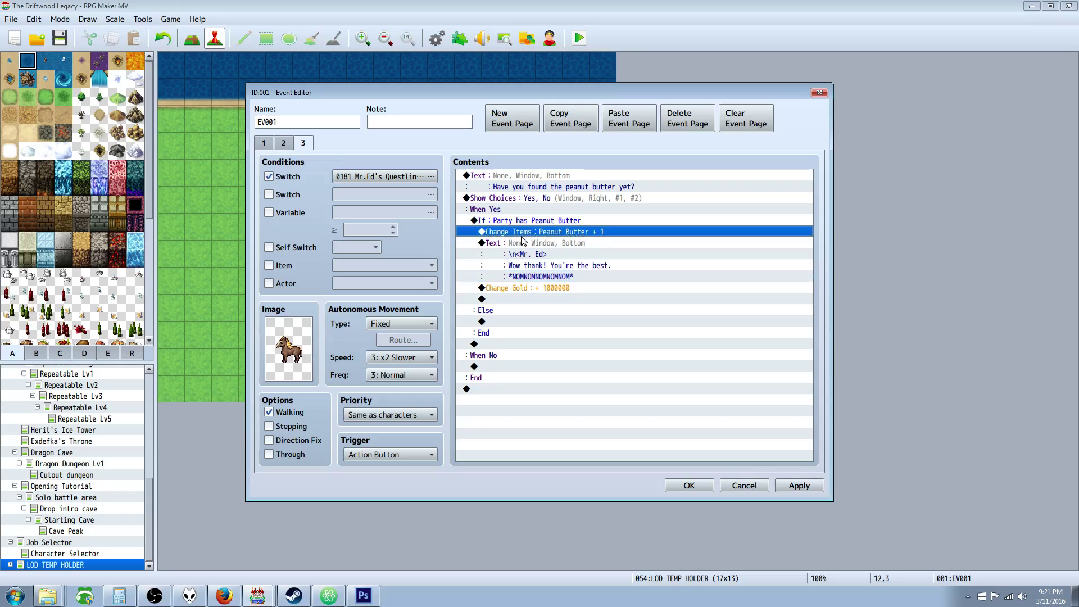
left_click(528, 242)
left_click(517, 287)
left_click(516, 223)
left_click(523, 243)
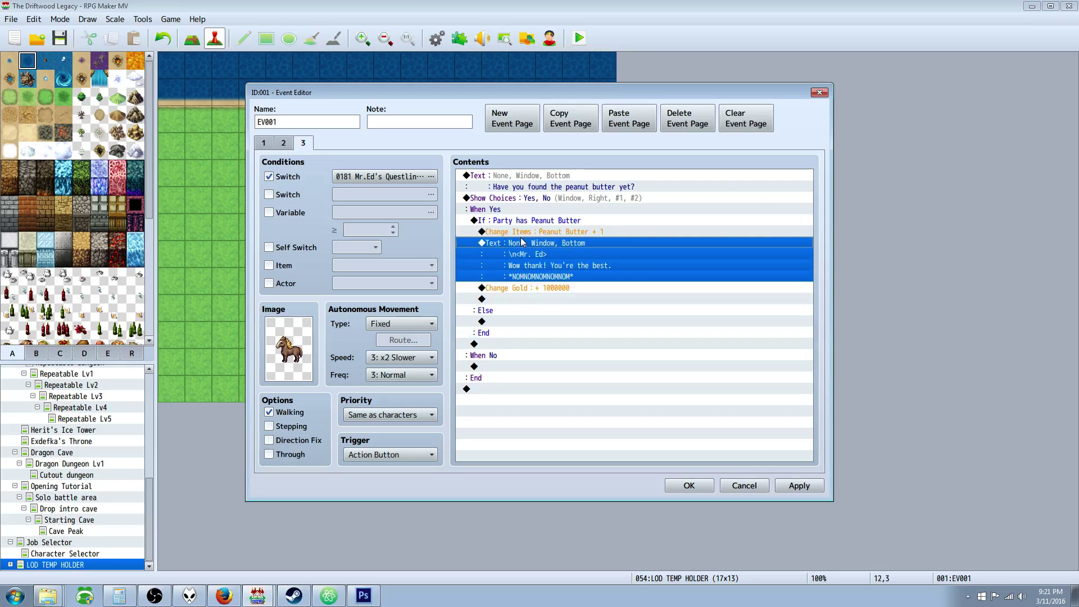
left_click(509, 321)
left_click(552, 224)
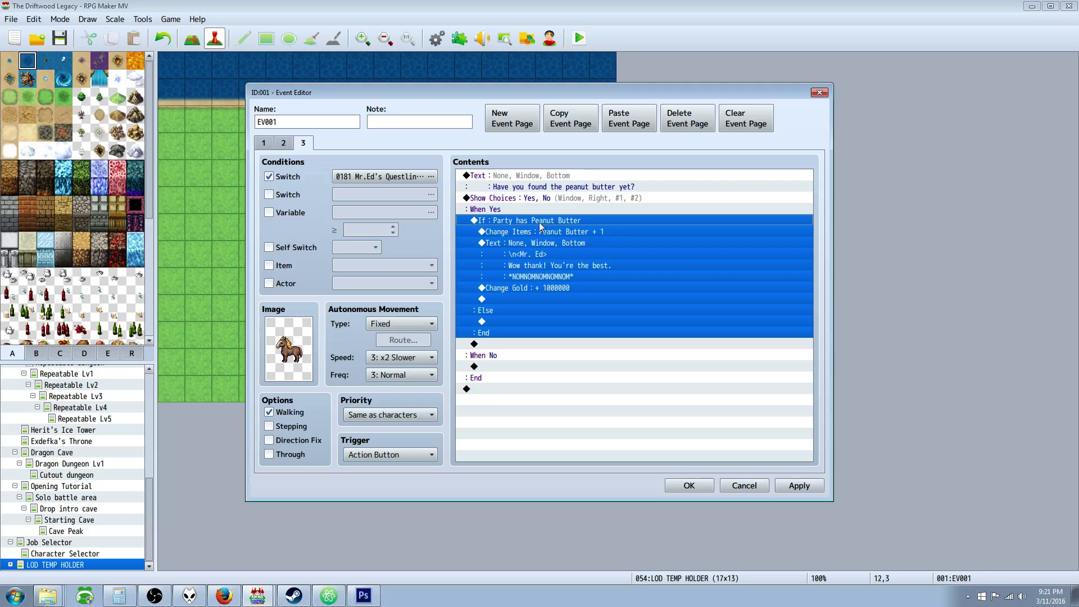
left_click(513, 299)
left_click(508, 322)
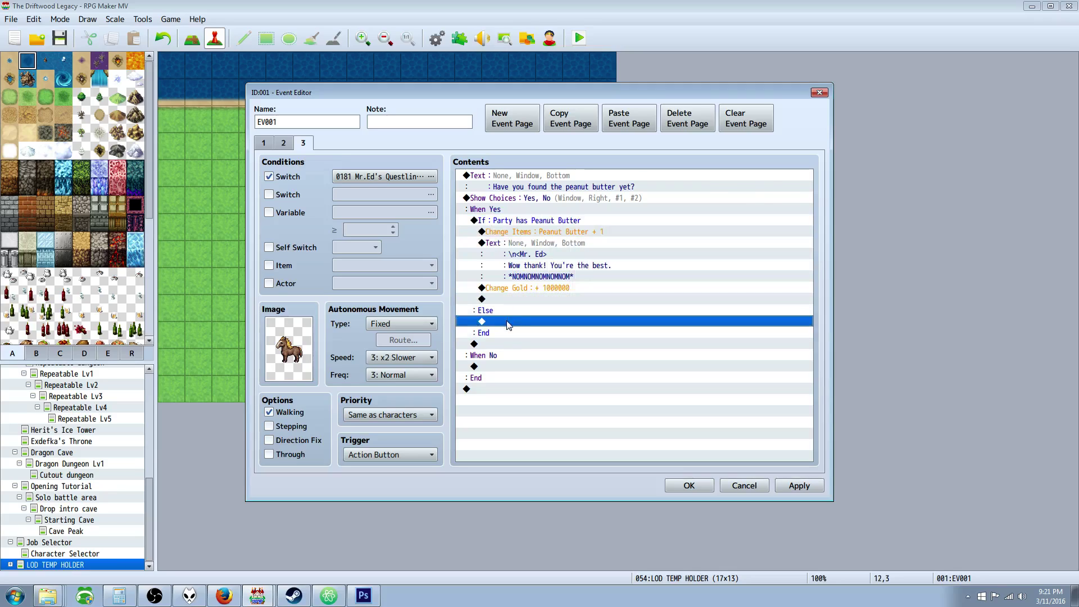
Step: Copy Mr. Ed's thank-you message into the Else branch of the Peanut Butter condition
left_click(531, 247)
right_click(531, 245)
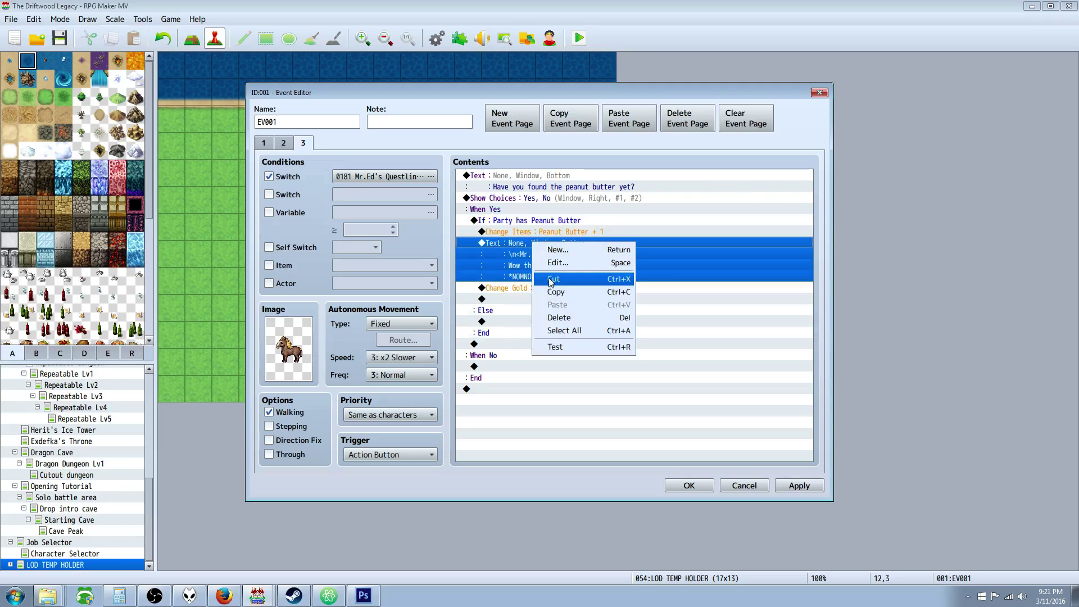
left_click(554, 292)
left_click(504, 318)
right_click(504, 318)
left_click(531, 379)
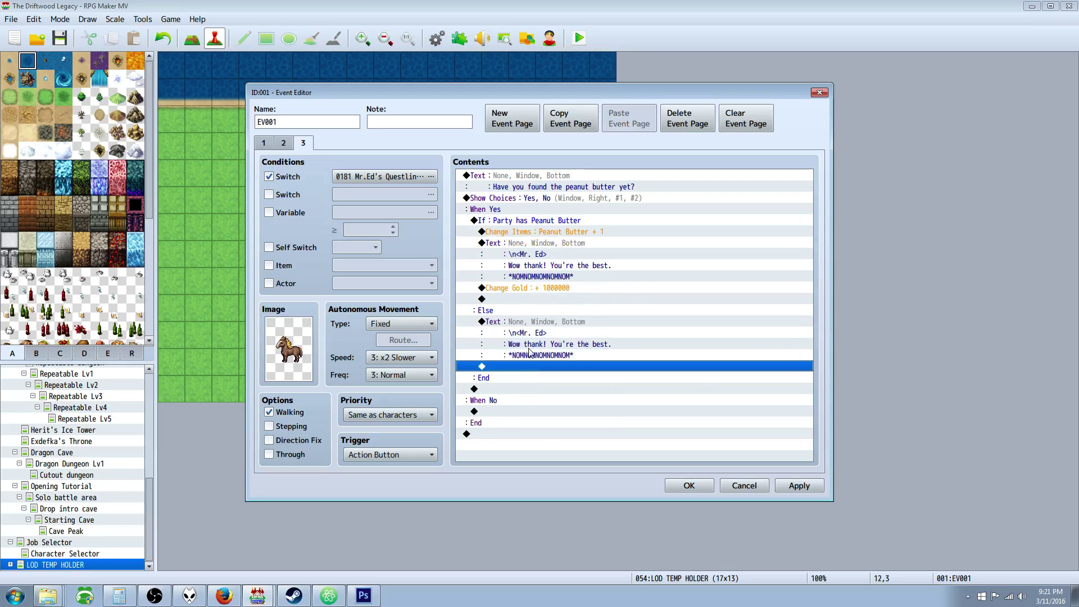
Step: Reword the Else message as "I don't see any peanut butter, unless you expect me to eat your arm, please go find the peanut butter."
left_click(532, 327)
right_click(532, 327)
left_click(548, 344)
left_click_drag(613, 297, 522, 288)
key("BackSpace")
type("I ")
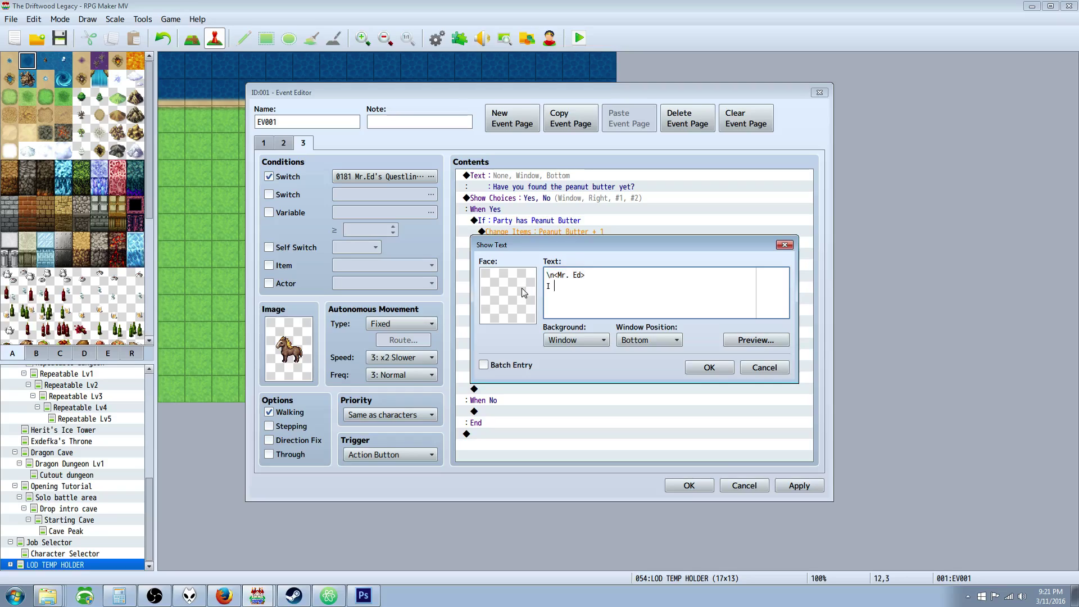
type("don't see any peanut butter, unless you expect me to")
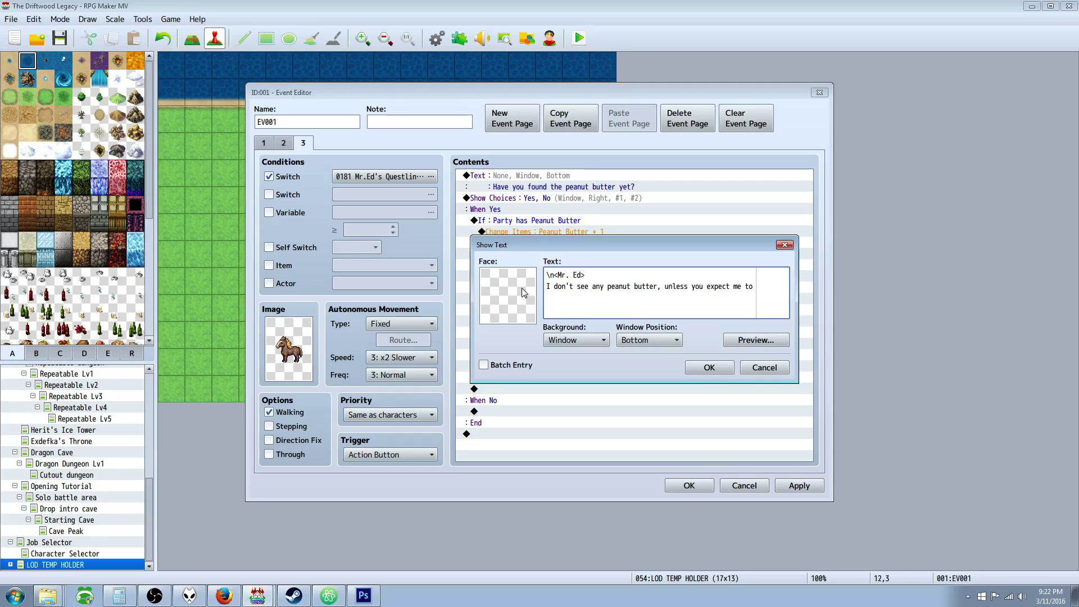
key("Return")
type("eat your arm, please go find the peanu")
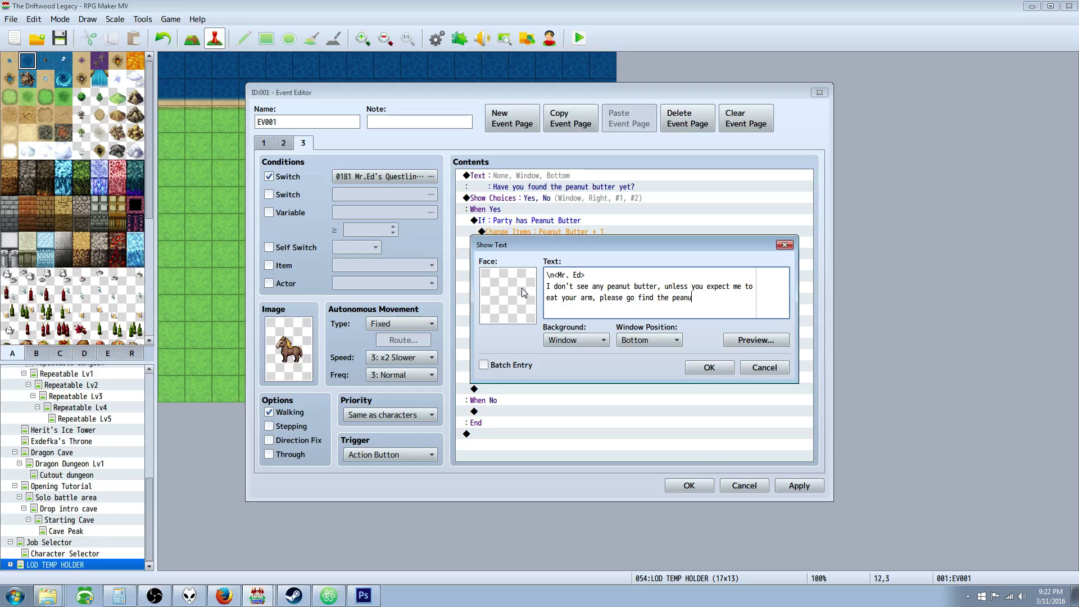
type("t butter.")
left_click(711, 372)
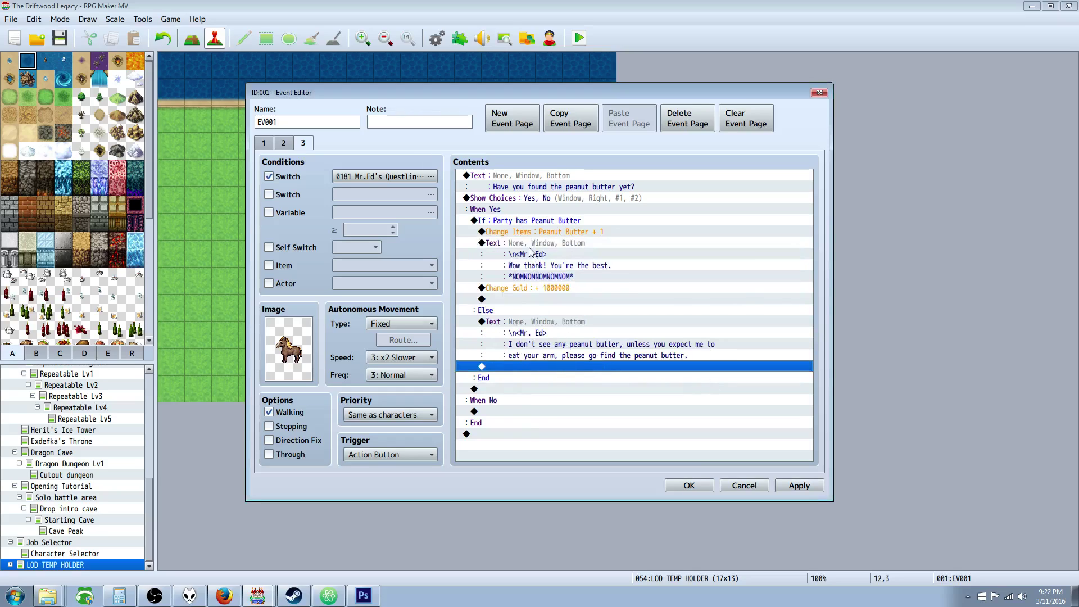
Step: After the gold reward in the Peanut Butter branch, add a Control Self Switch command turning B ON
double_click(534, 330)
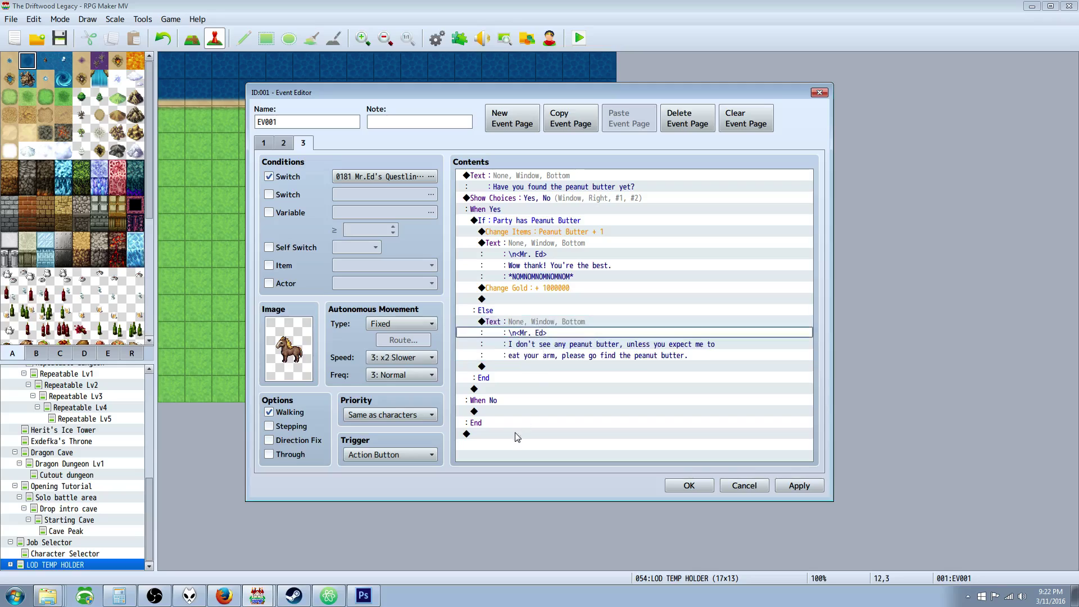
left_click(522, 411)
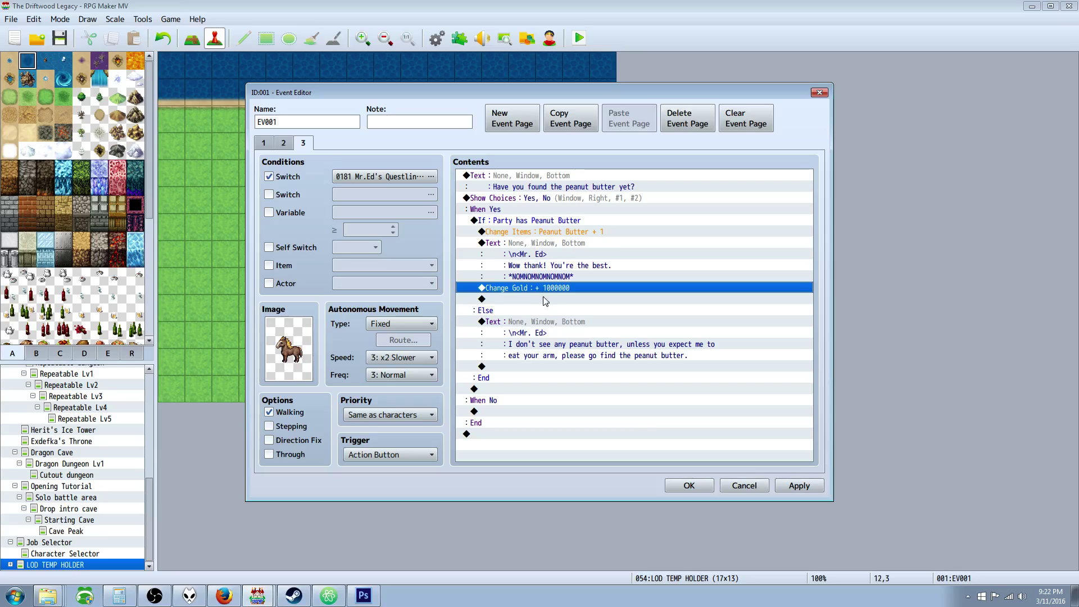
left_click(507, 301)
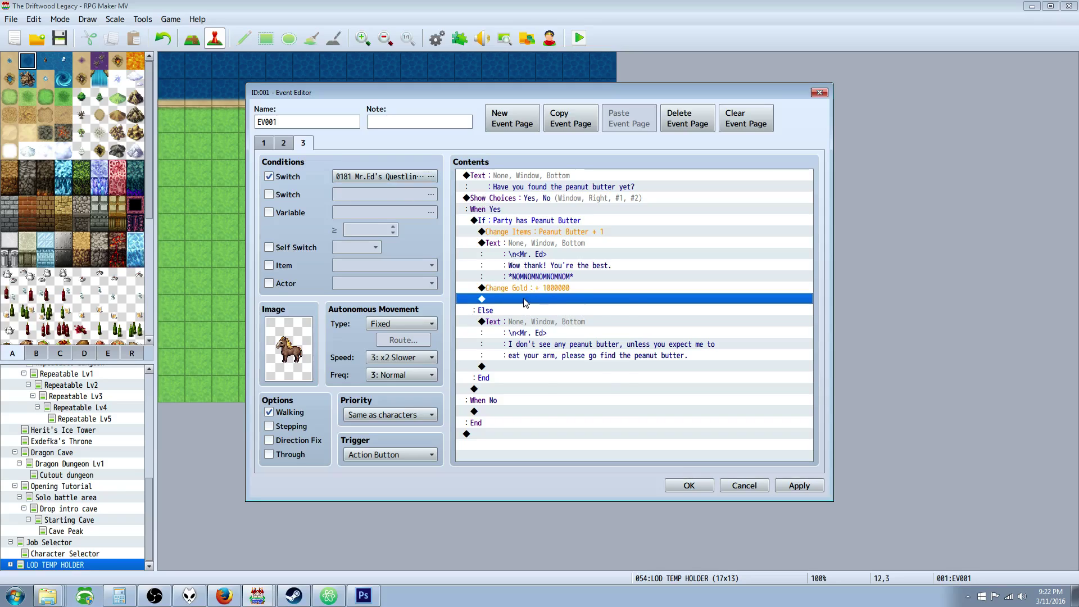
right_click(524, 300)
left_click(557, 308)
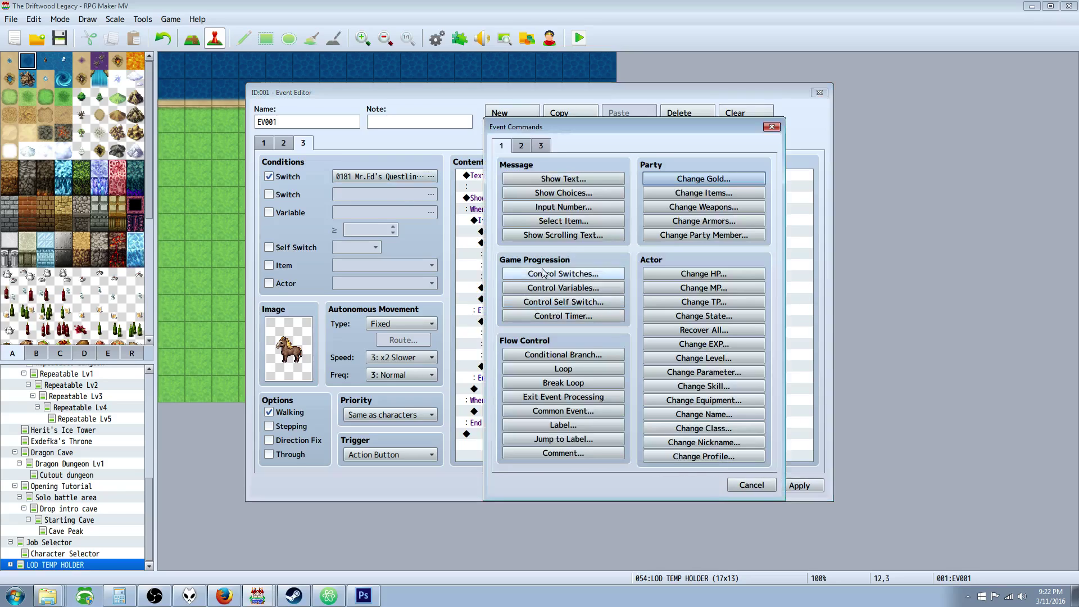
left_click(582, 303)
left_click(610, 293)
left_click(596, 312)
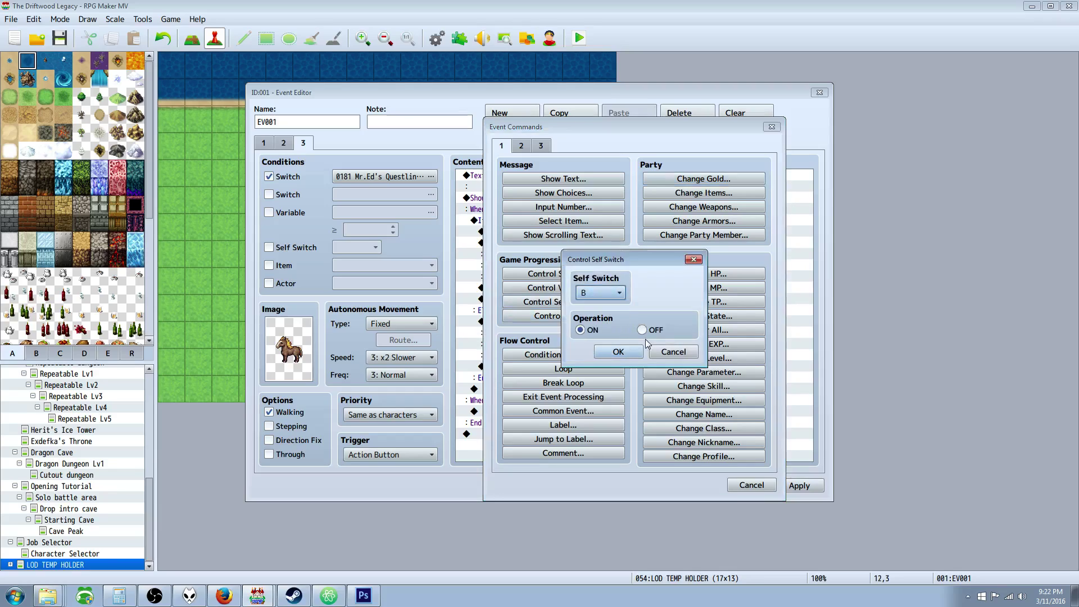
left_click(619, 351)
Step: Duplicate event page 3 as page 4, replacing its questline switch condition with Self Switch B
left_click(562, 127)
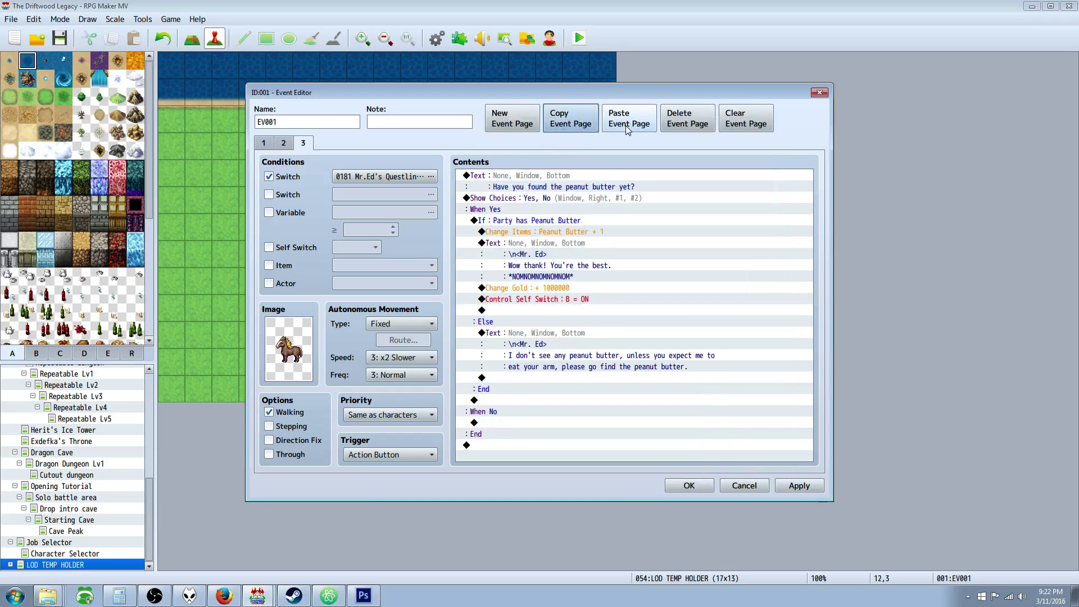
left_click(625, 126)
left_click(286, 177)
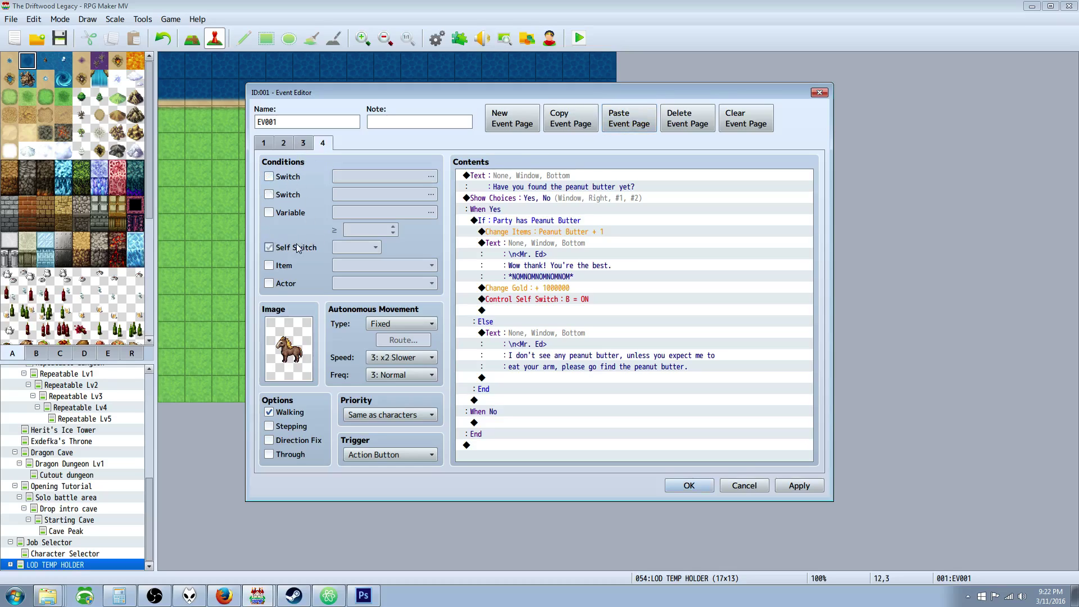
left_click(355, 248)
left_click(353, 272)
Step: Delete all the copied commands from the contents of event page 4
left_click(529, 176)
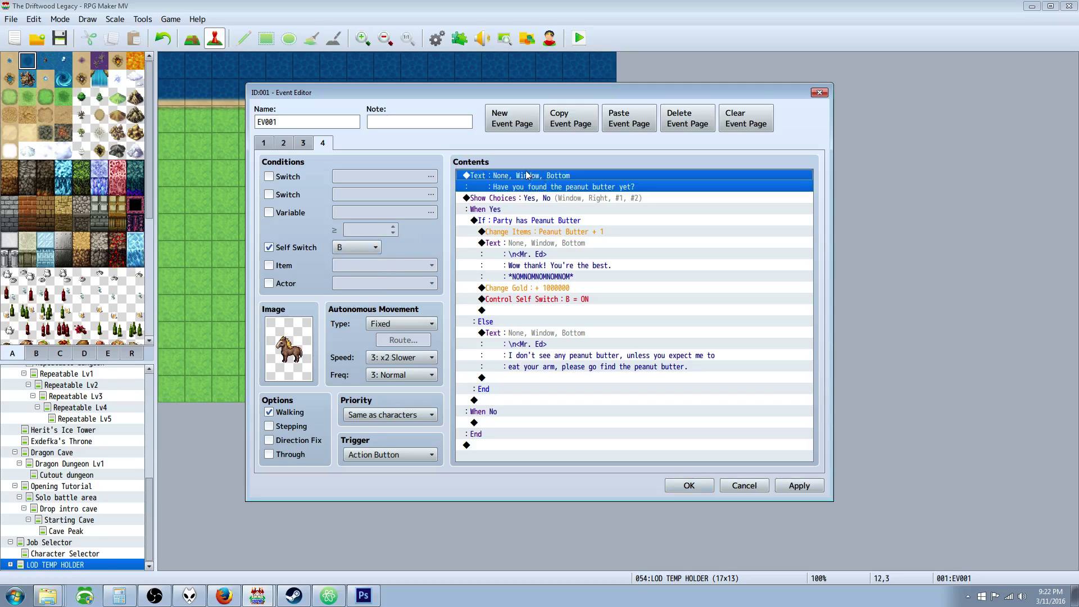
key("ctrl+a")
key("Delete")
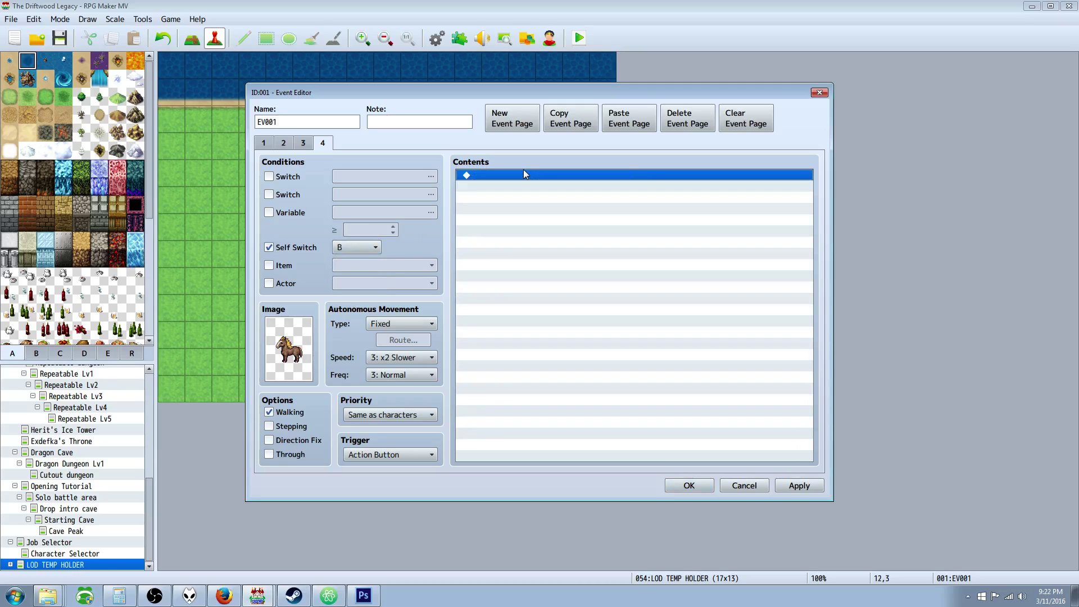
Step: On page 4, add a Show Text message reading "\n<Mr. Ed>" and "Thanks for the peanut butter, check back later for more quests!"
double_click(491, 176)
left_click(563, 179)
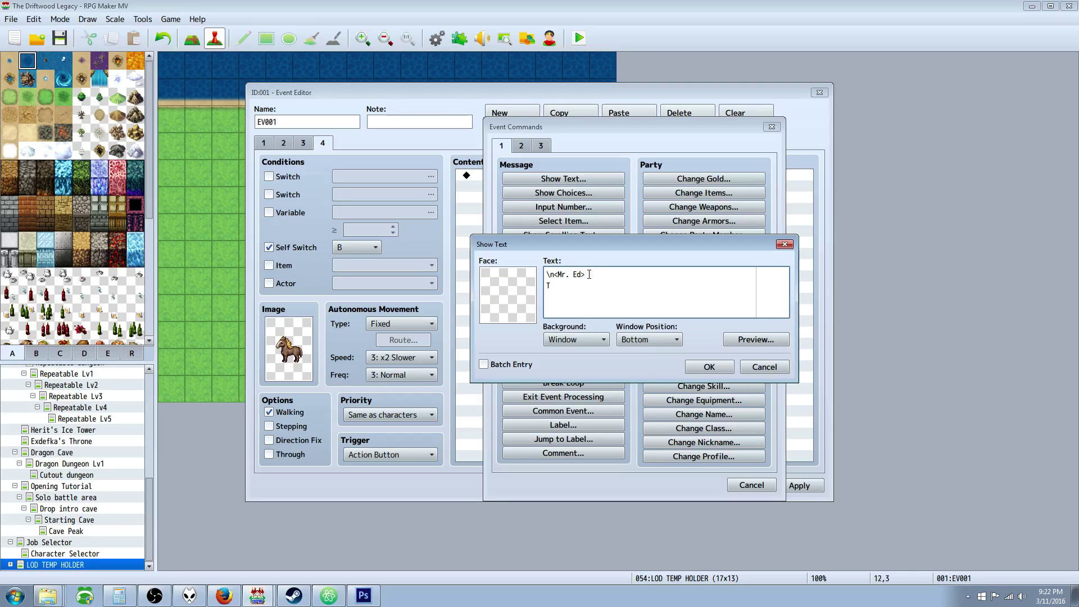
type("the peanut butter, check back later for more q")
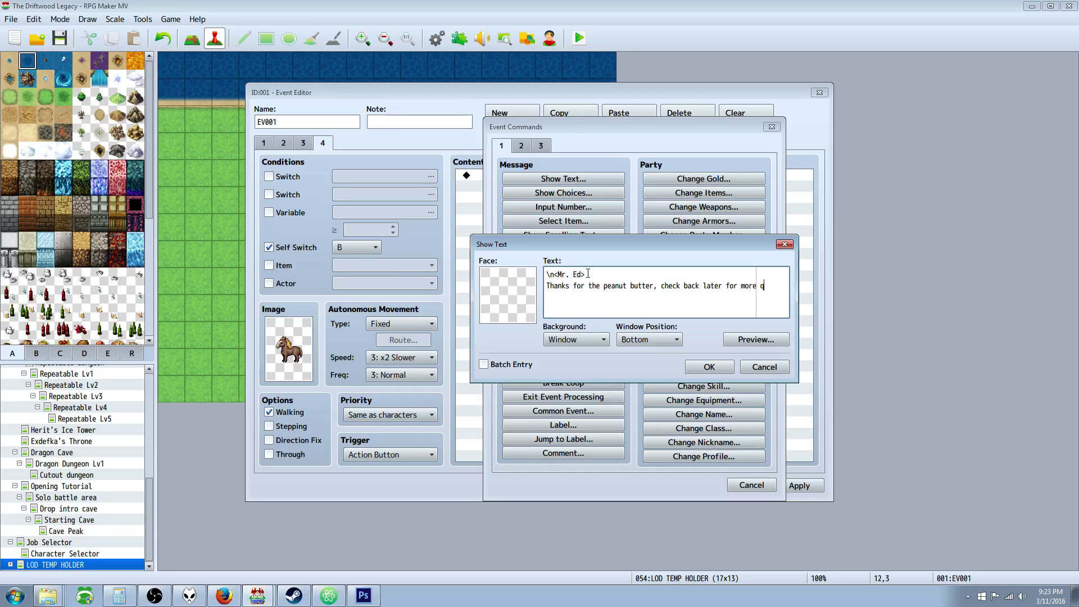
type("s!")
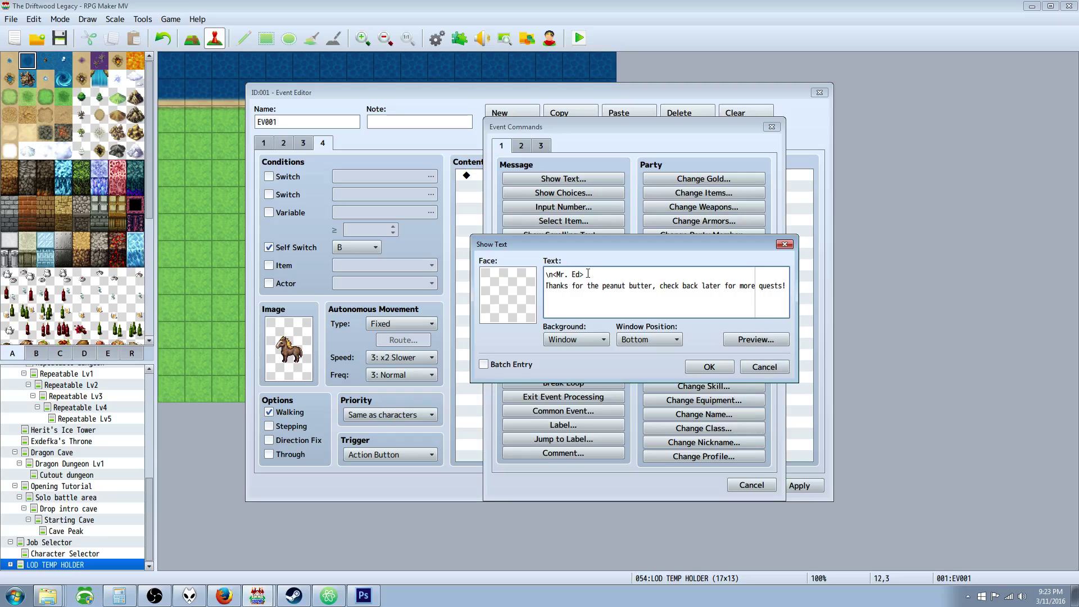
left_click(709, 367)
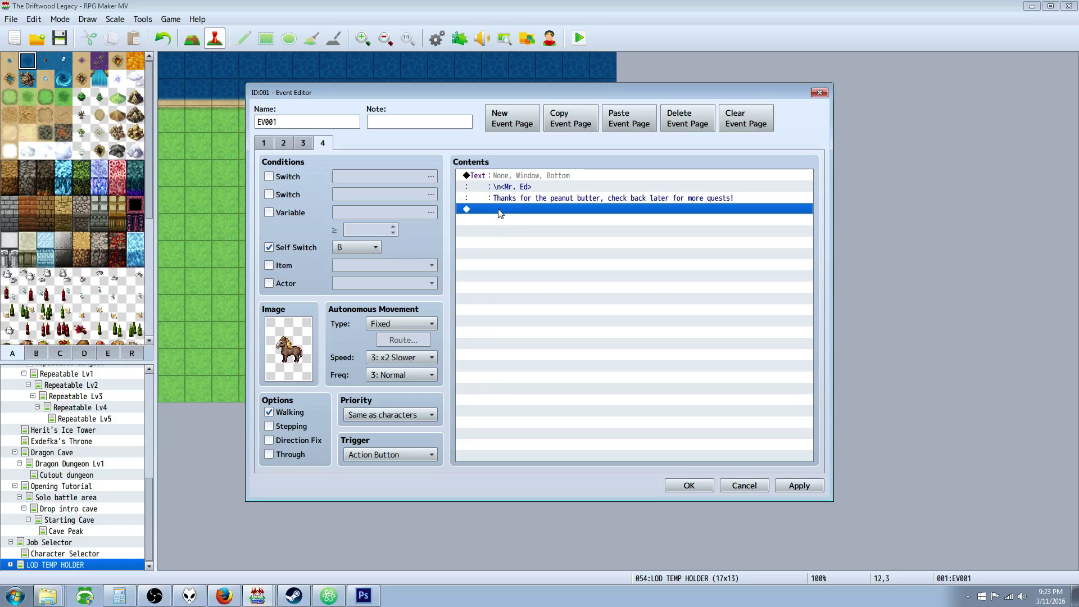
Step: Review the conditions and commands on event pages 3, 2 and 1 to trace the quest's flow
left_click(306, 144)
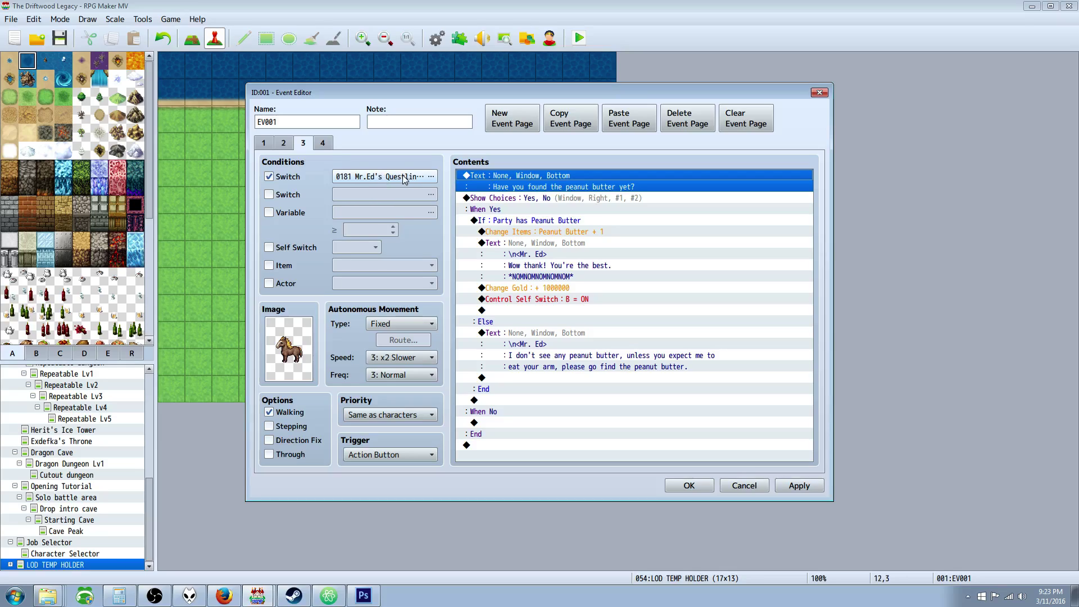
left_click(286, 145)
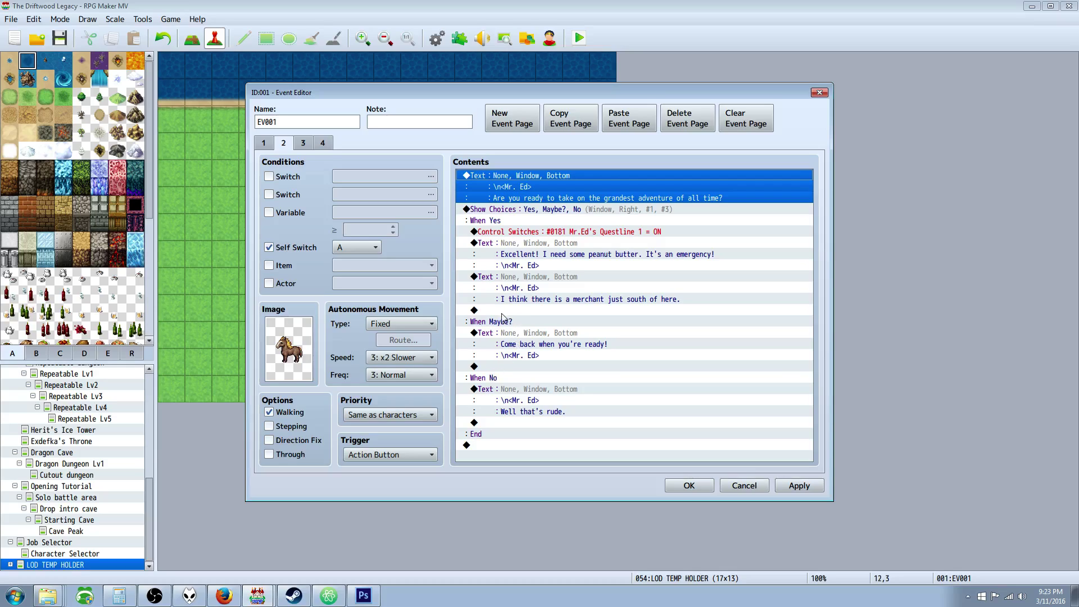
left_click(264, 144)
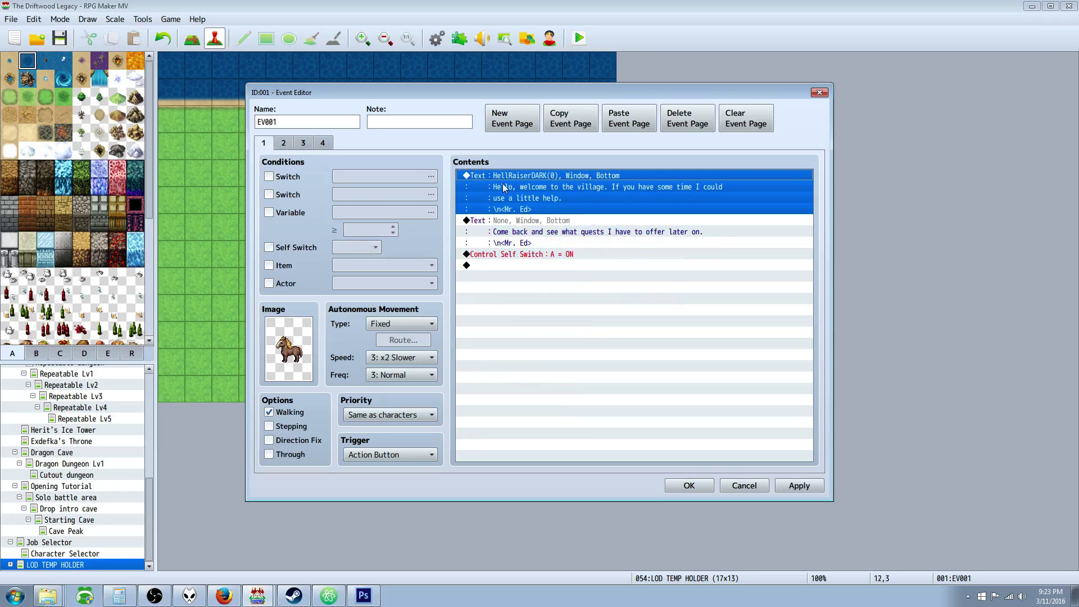
left_click(534, 255)
left_click(286, 144)
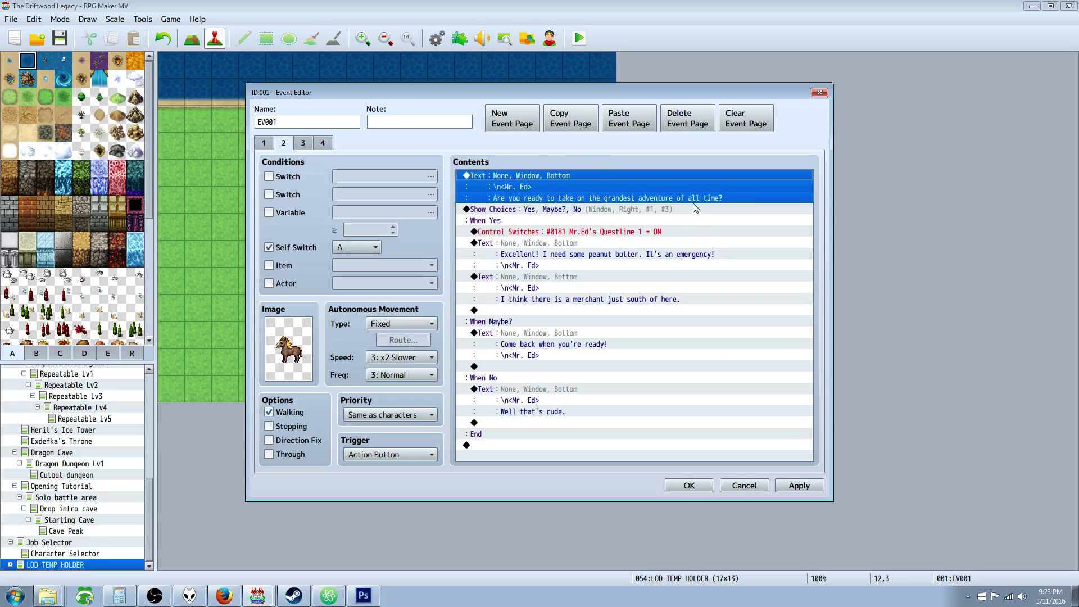
Step: Review the Yes, Maybe? and No branches on event page 2, including the command that turns on Mr.Ed's Questline 1
left_click(567, 297)
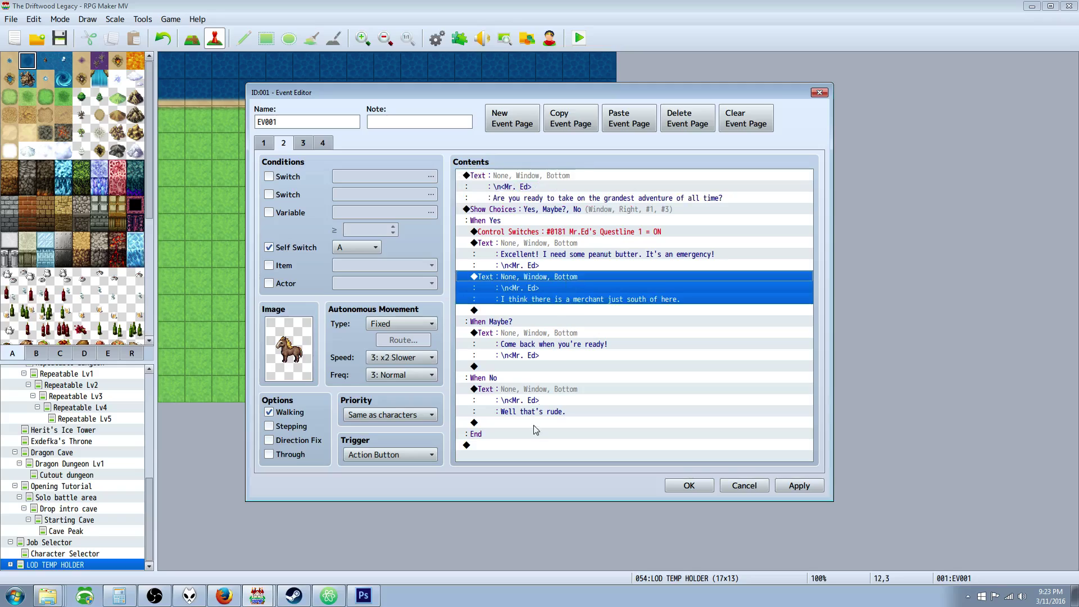
left_click(528, 337)
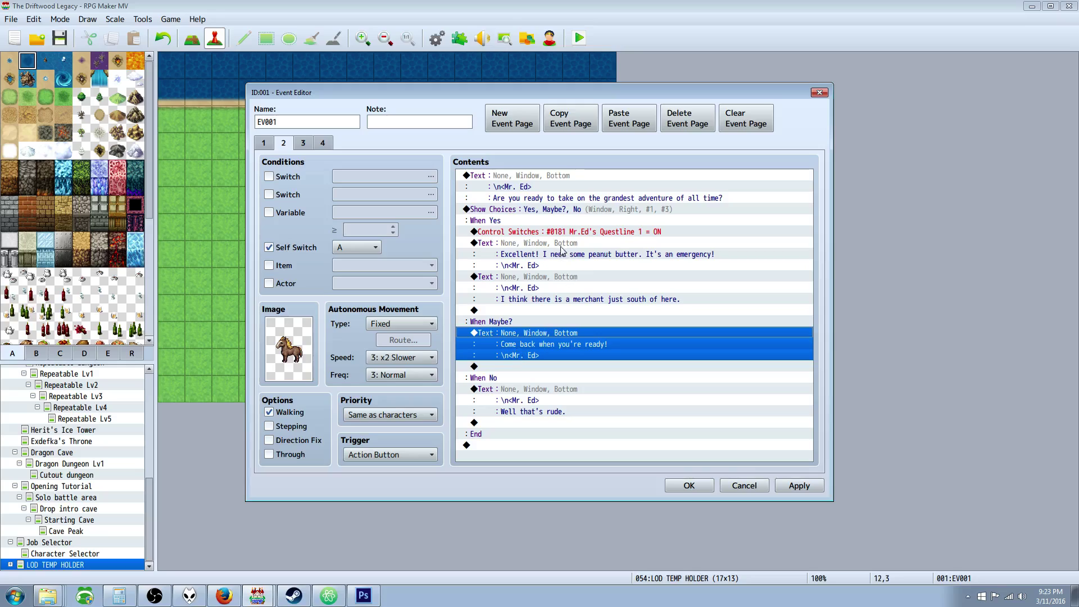
left_click(520, 231)
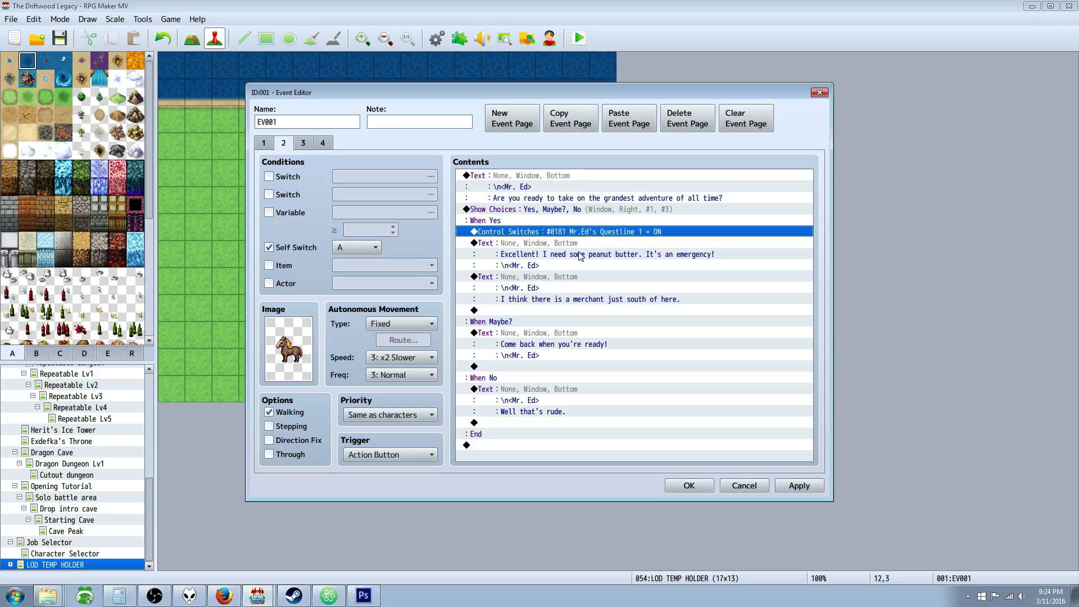
left_click(527, 335)
left_click(527, 389)
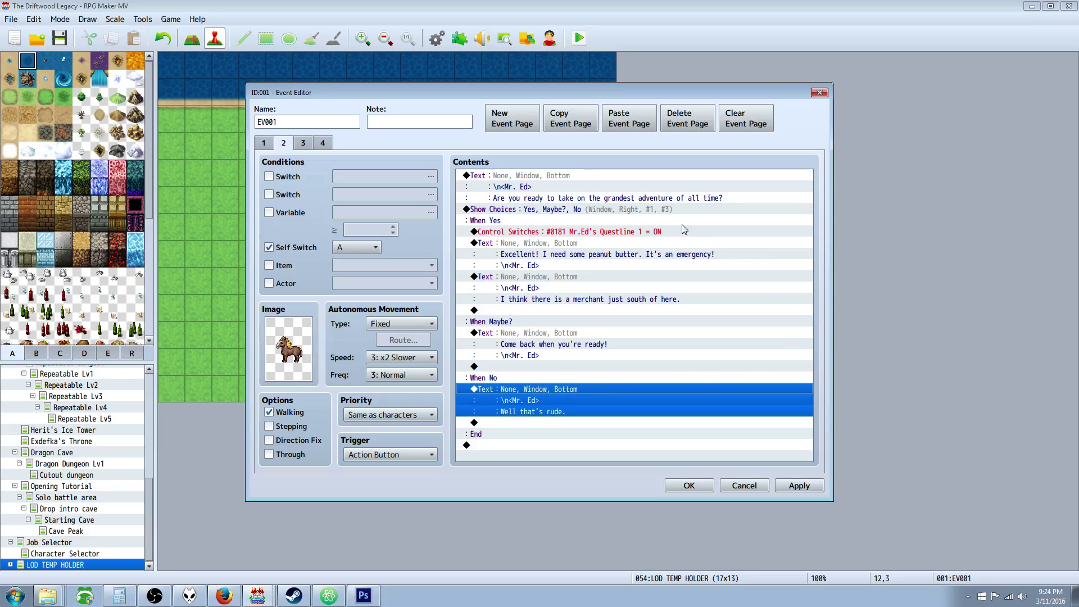
left_click(549, 232)
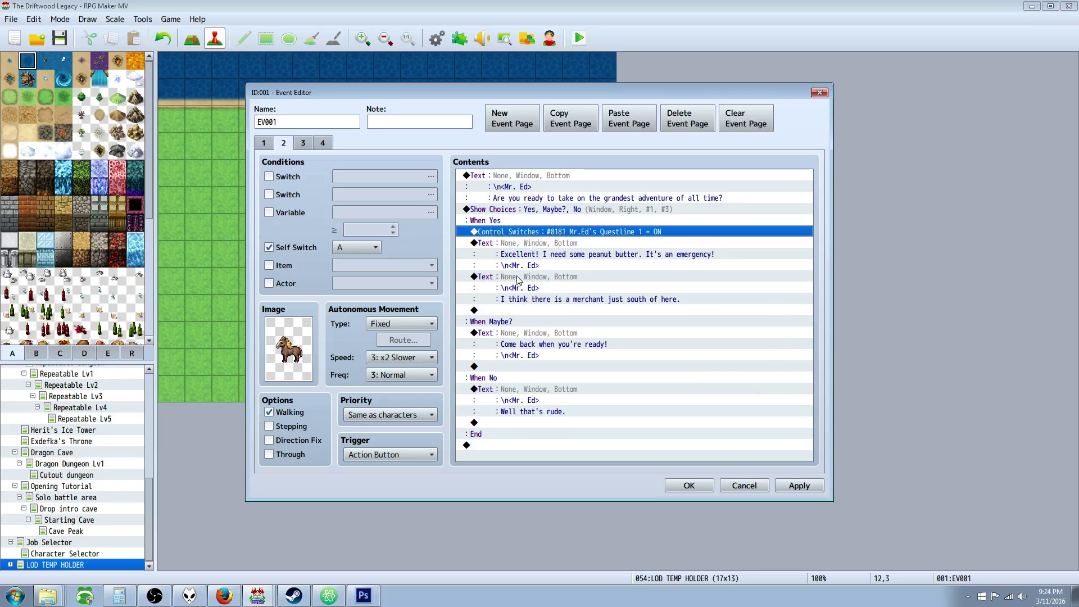
left_click(538, 256)
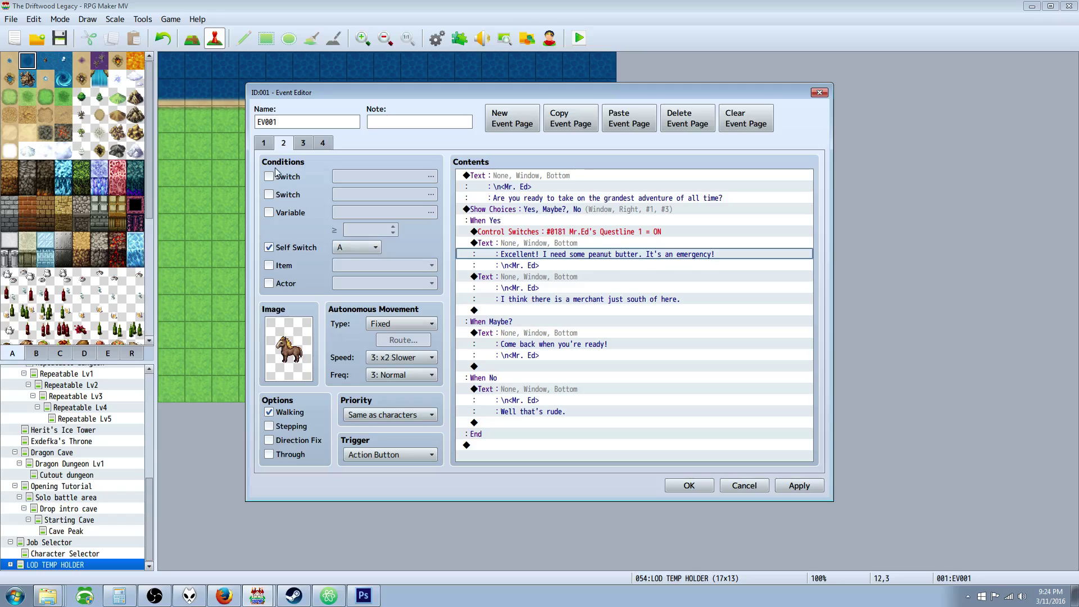
left_click(303, 145)
left_click(284, 143)
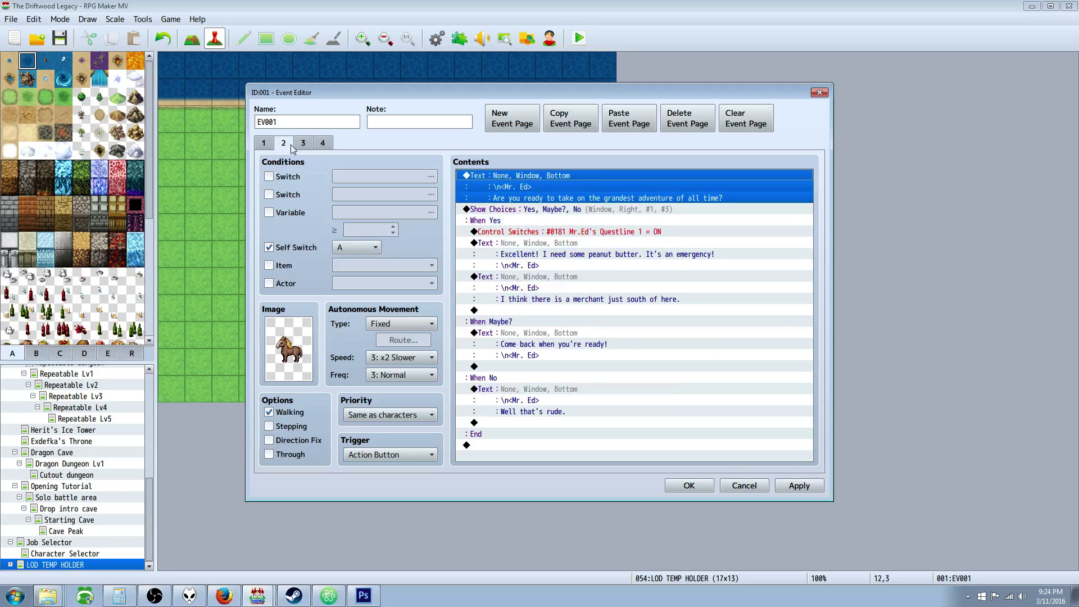
left_click(523, 230)
left_click(535, 245)
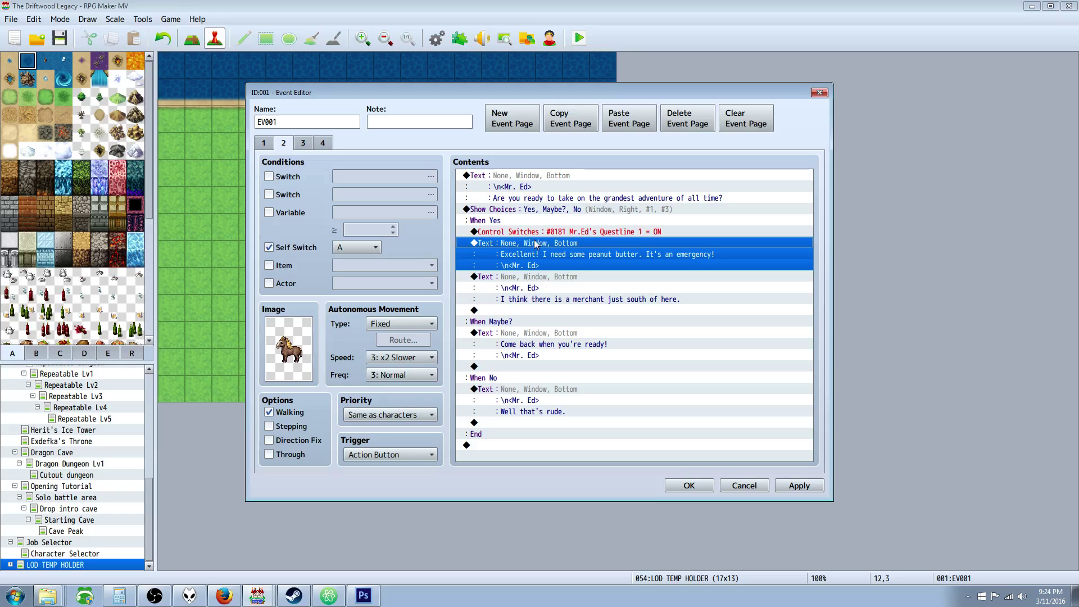
left_click(534, 233)
Step: Review event page 3's Peanut Butter check, reward, Self Switch B command and Else message, followed by the condition and text on page 4
left_click(303, 145)
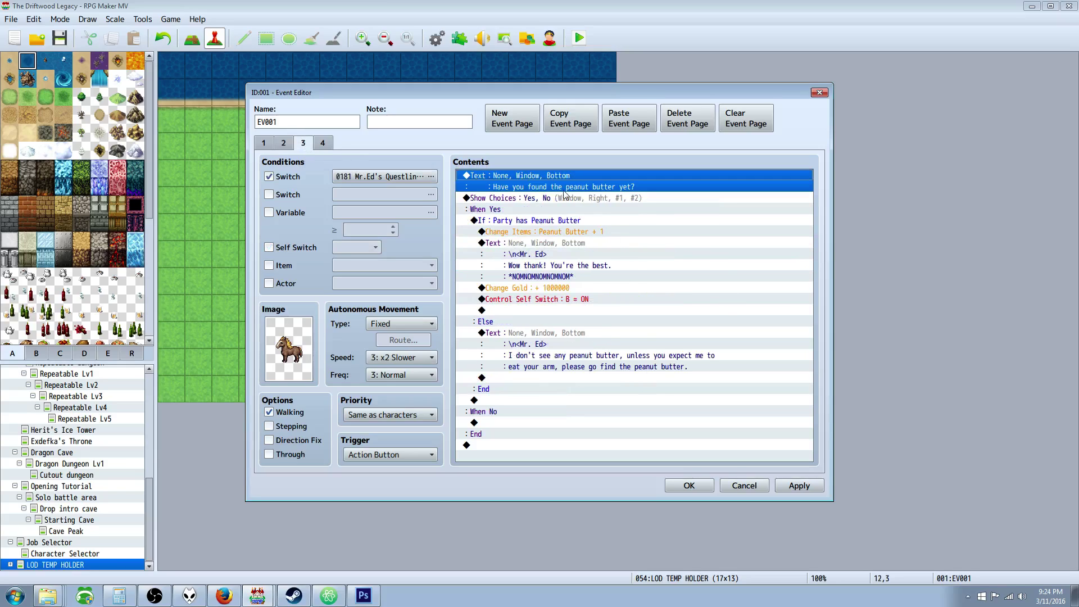
left_click(569, 242)
left_click(556, 178)
left_click(554, 220)
left_click(557, 210)
left_click(562, 222)
left_click(565, 245)
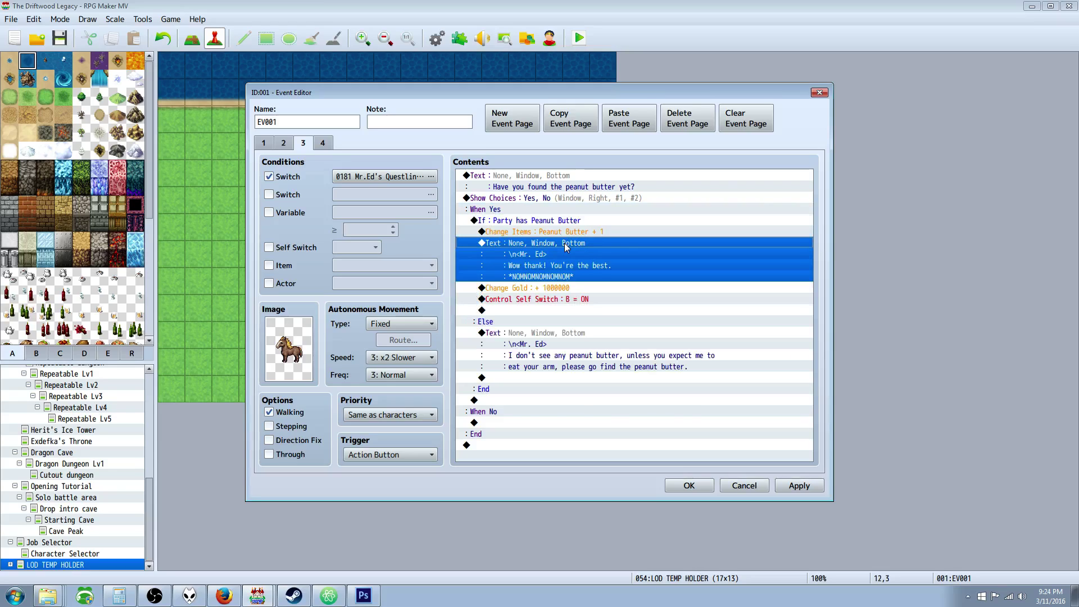
left_click(583, 290)
left_click(553, 223)
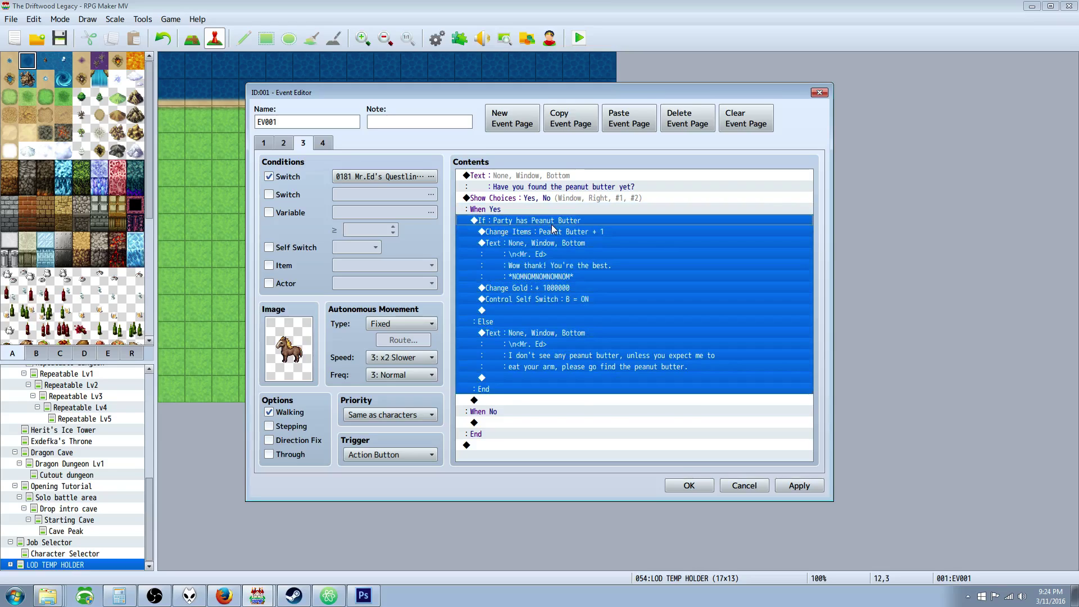
left_click(557, 244)
left_click(567, 288)
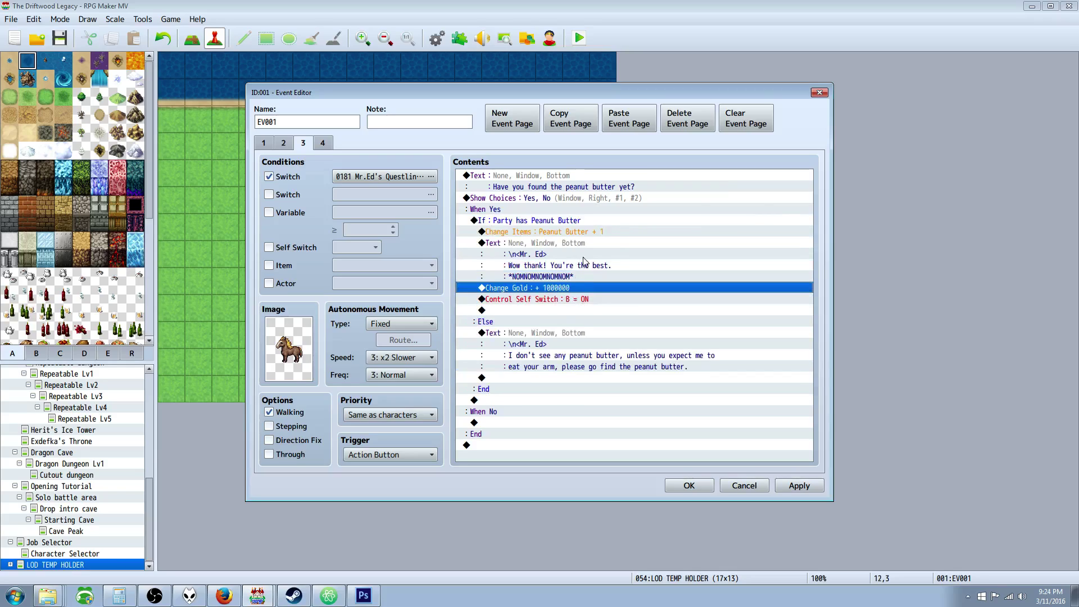
left_click(567, 299)
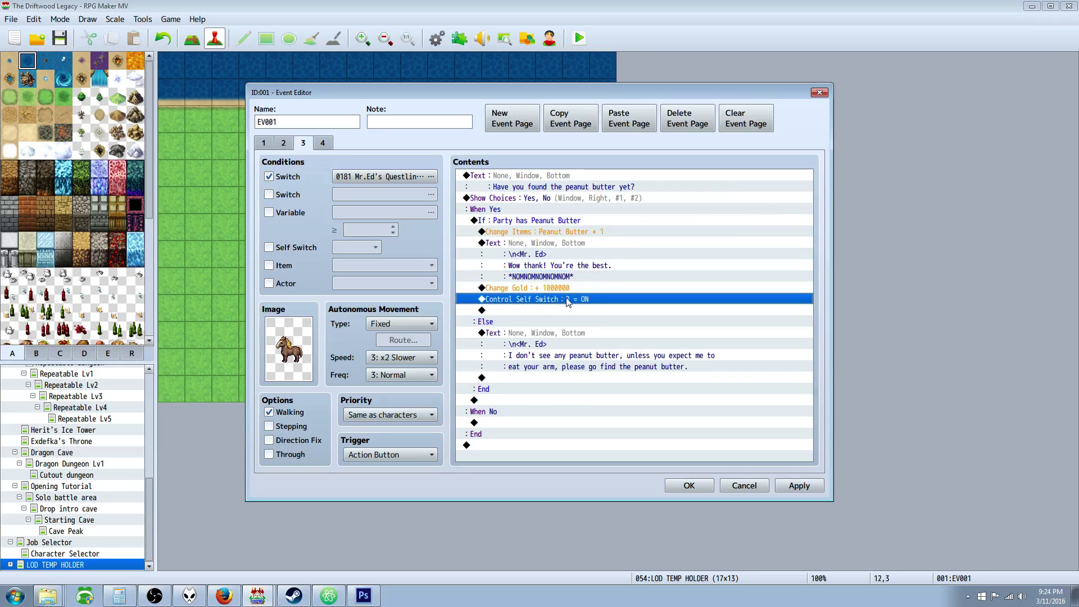
left_click(578, 334)
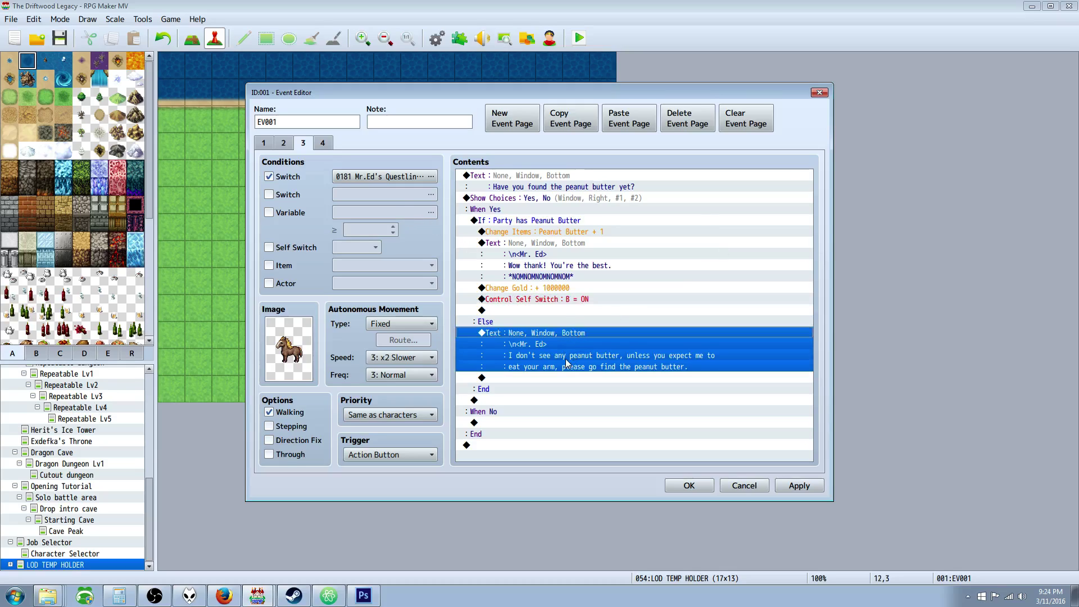
left_click(554, 301)
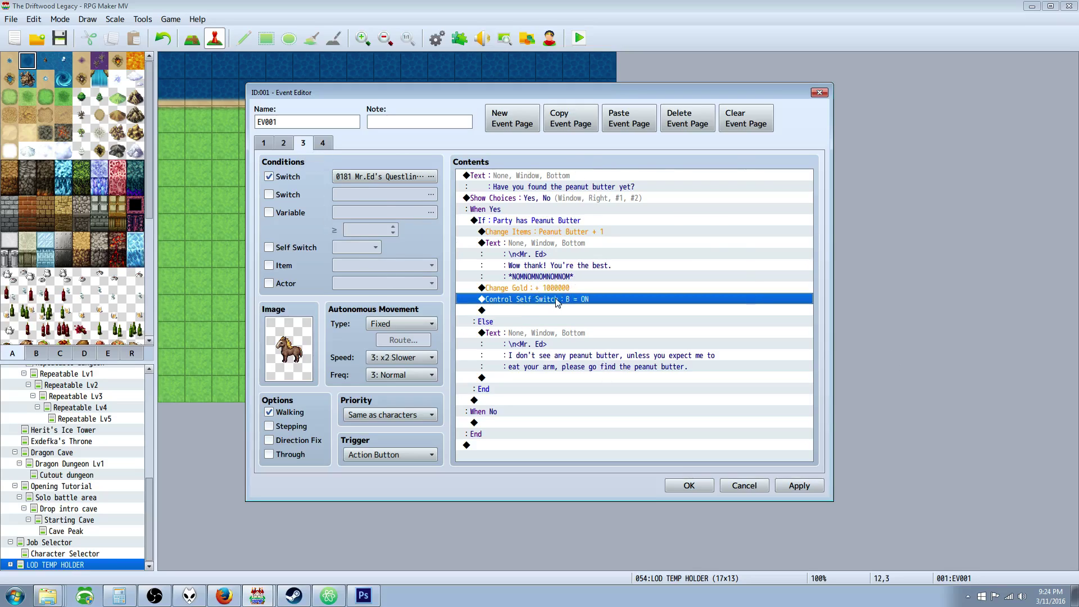
left_click(322, 143)
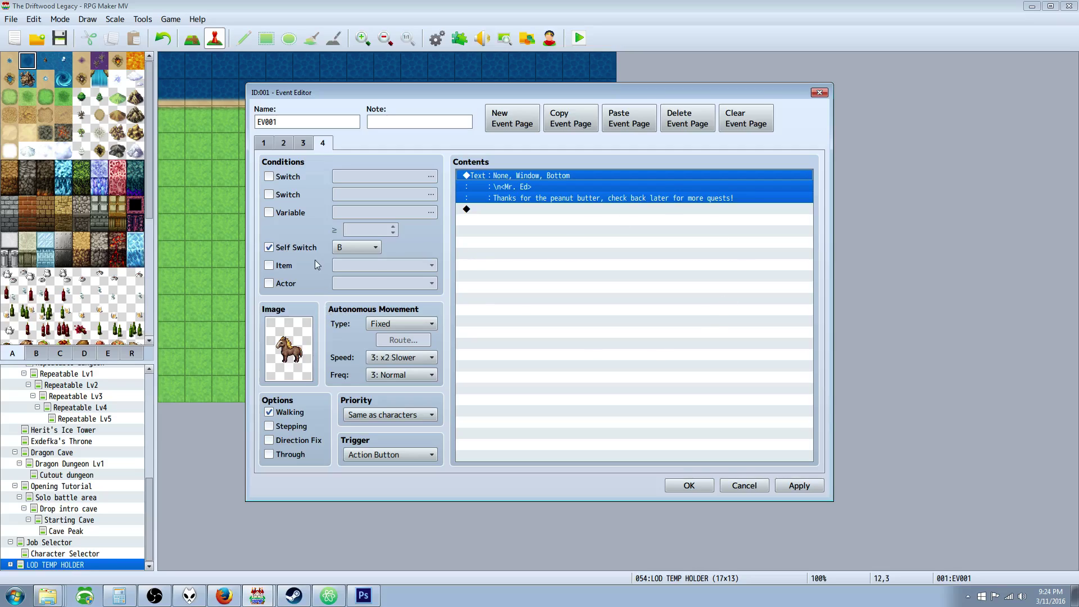